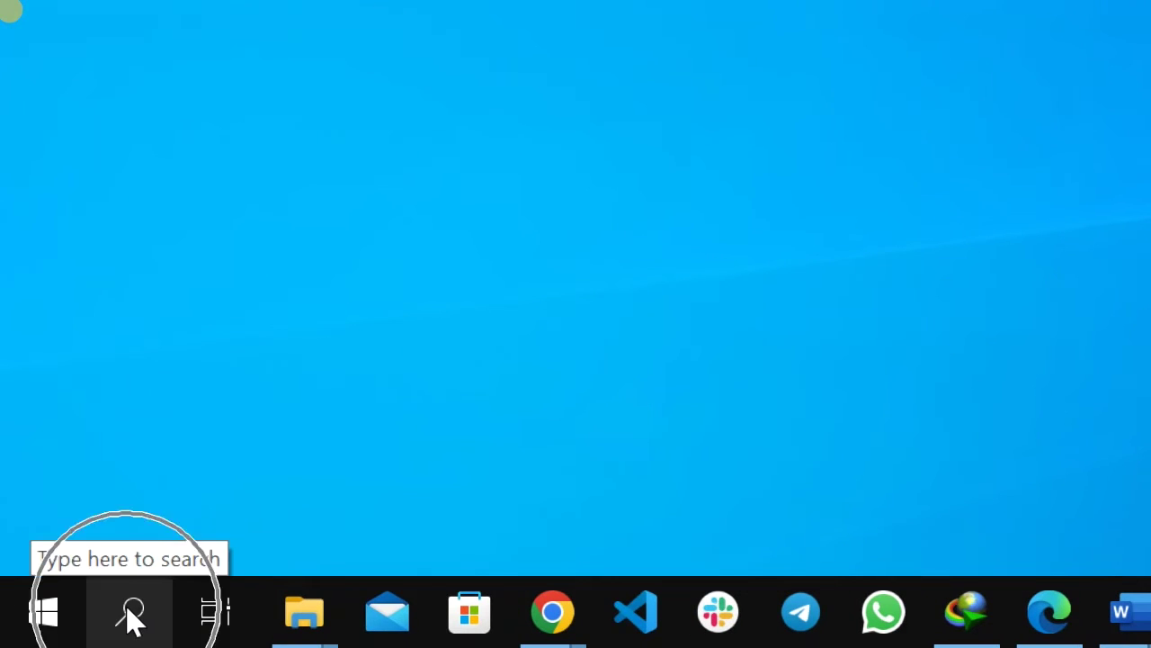
# Search Windows for "settings" and open the app settings page of the Settings app.
pyautogui.click(132, 616)
pyautogui.write('settin')
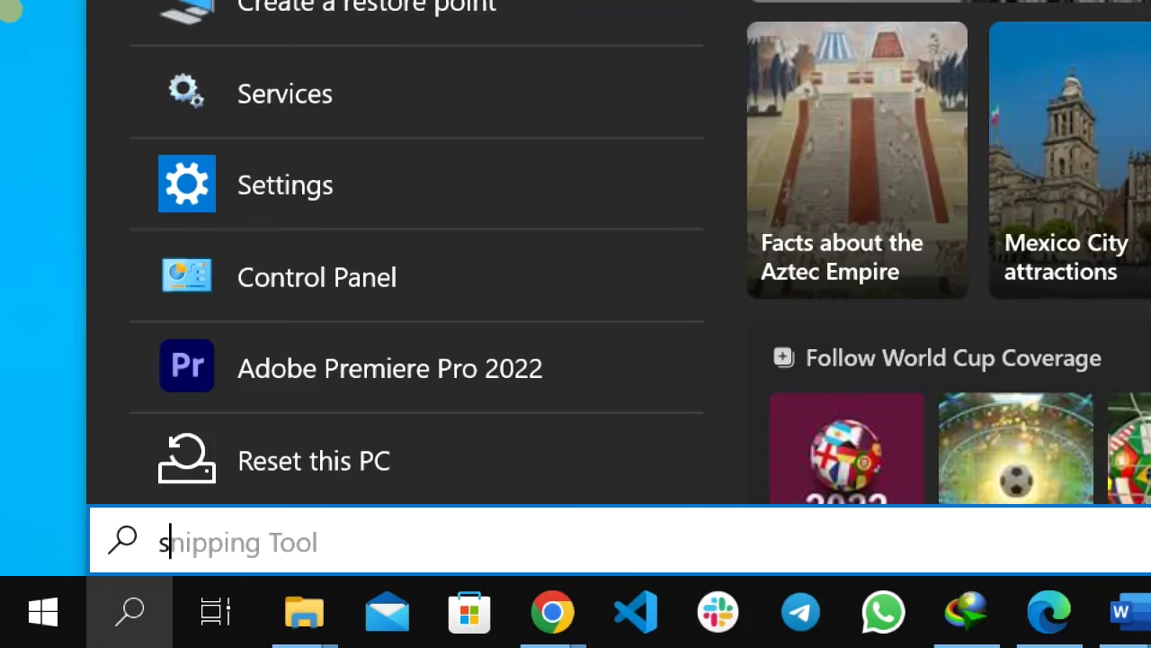
pyautogui.write('gs')
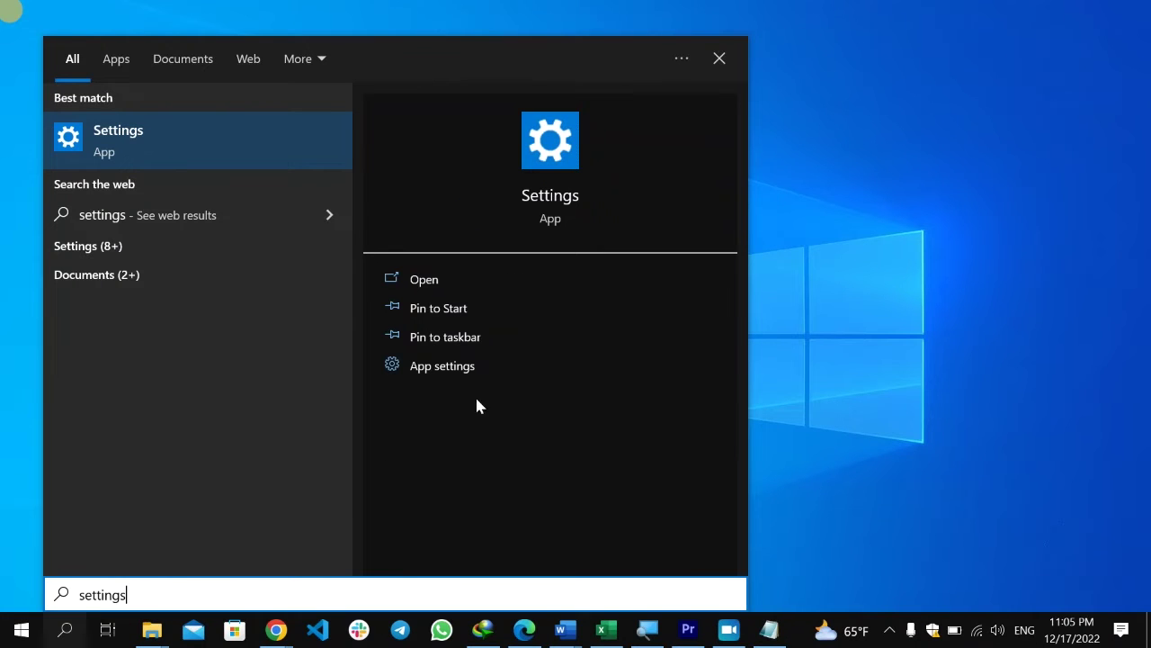
pyautogui.click(429, 376)
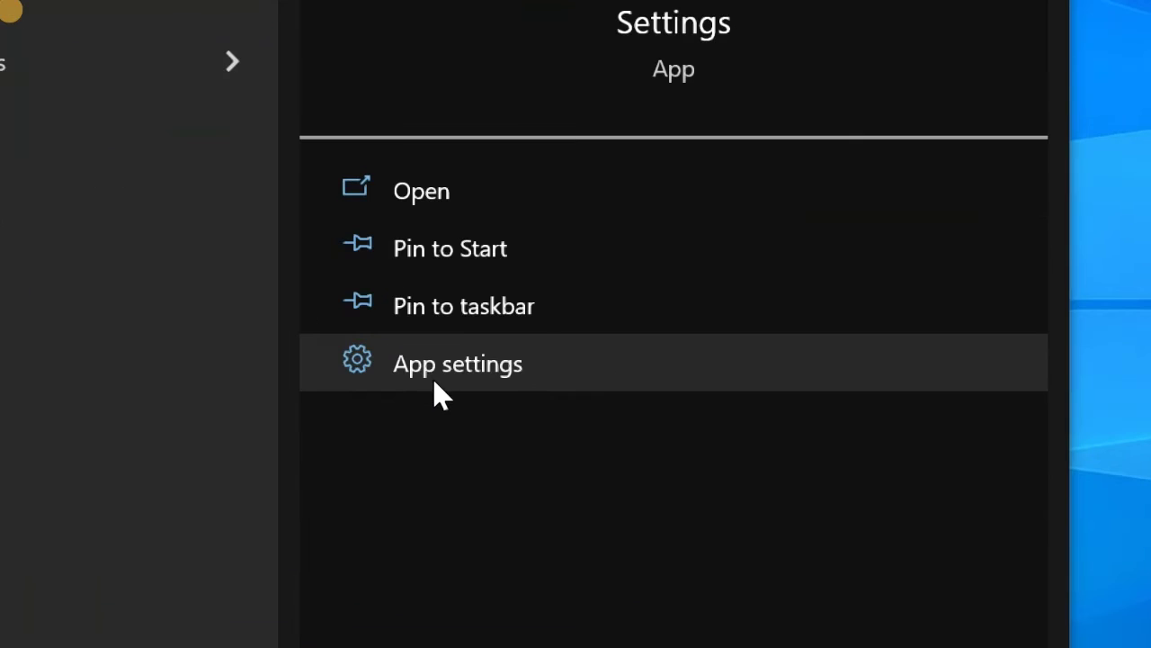
pyautogui.click(430, 377)
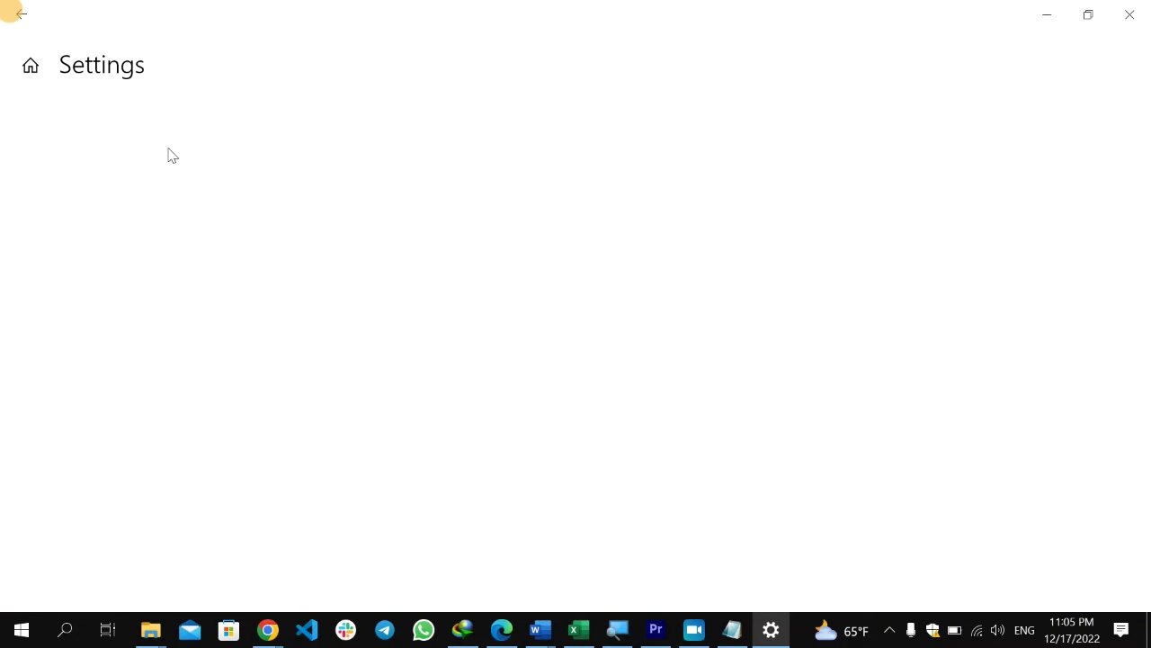
# Examine the Terminate and Reset options on the Settings app's settings page.
pyautogui.scroll(-4, 213, 301)
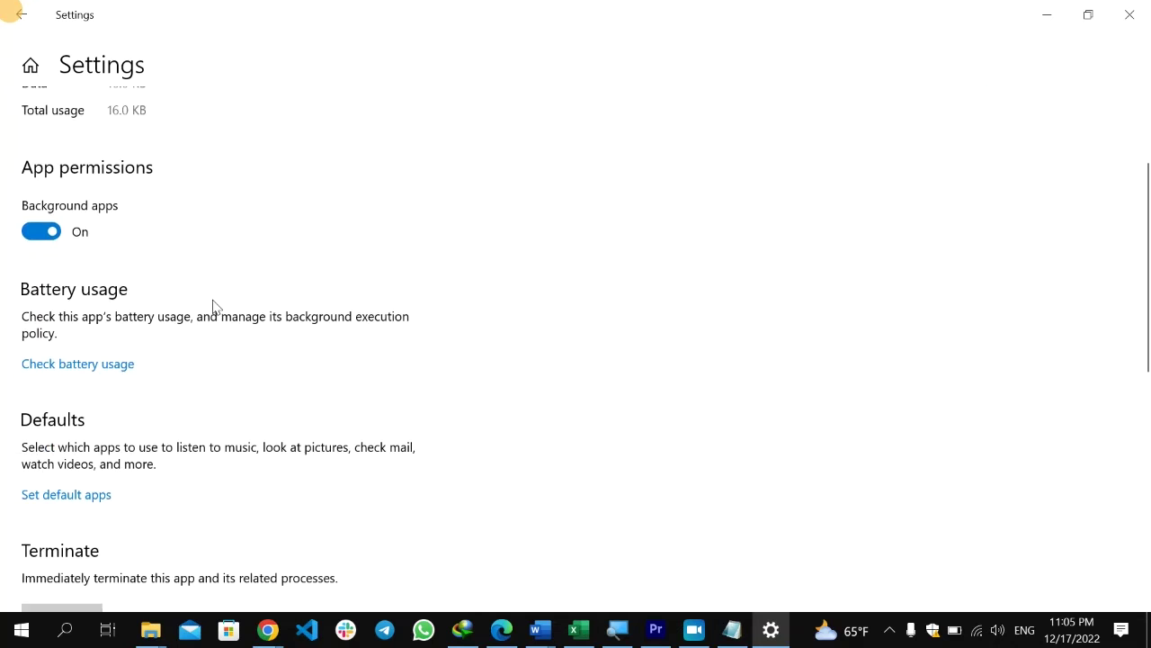
pyautogui.scroll(-1, 225, 261)
pyautogui.scroll(3, 183, 258)
pyautogui.scroll(-2, 108, 315)
pyautogui.scroll(-2, 56, 285)
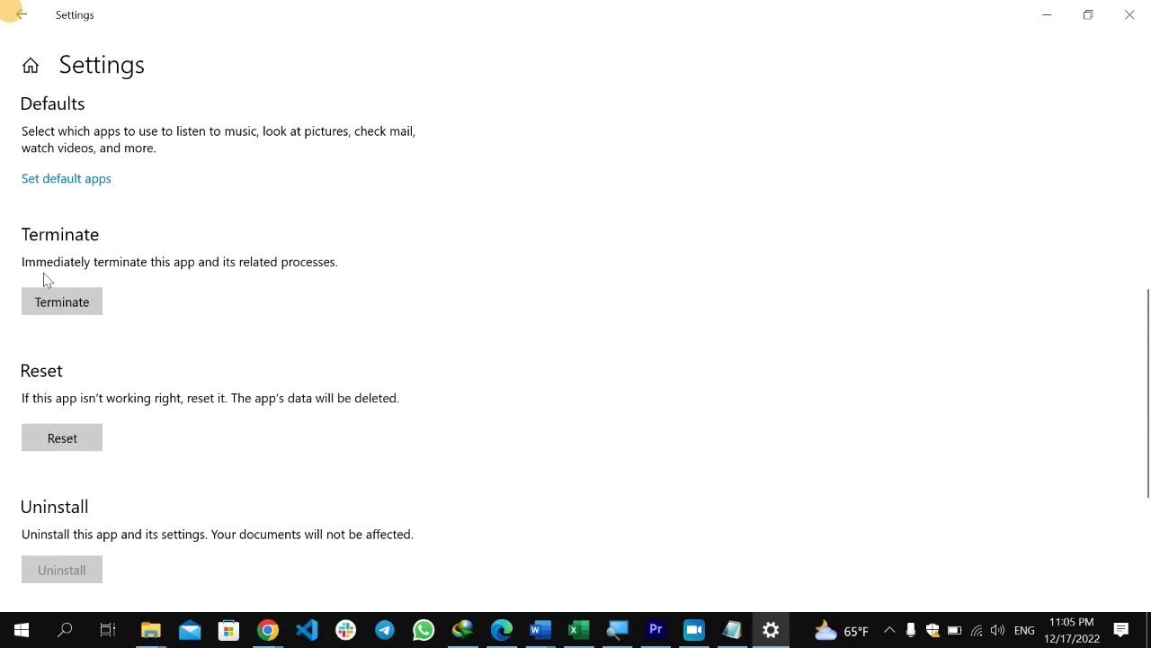
pyautogui.click(73, 306)
pyautogui.click(80, 306)
pyautogui.click(82, 304)
# Try to reset the Settings app, deleting its data, and close the Settings window.
pyautogui.click(70, 440)
pyautogui.click(70, 441)
pyautogui.click(59, 444)
pyautogui.click(60, 444)
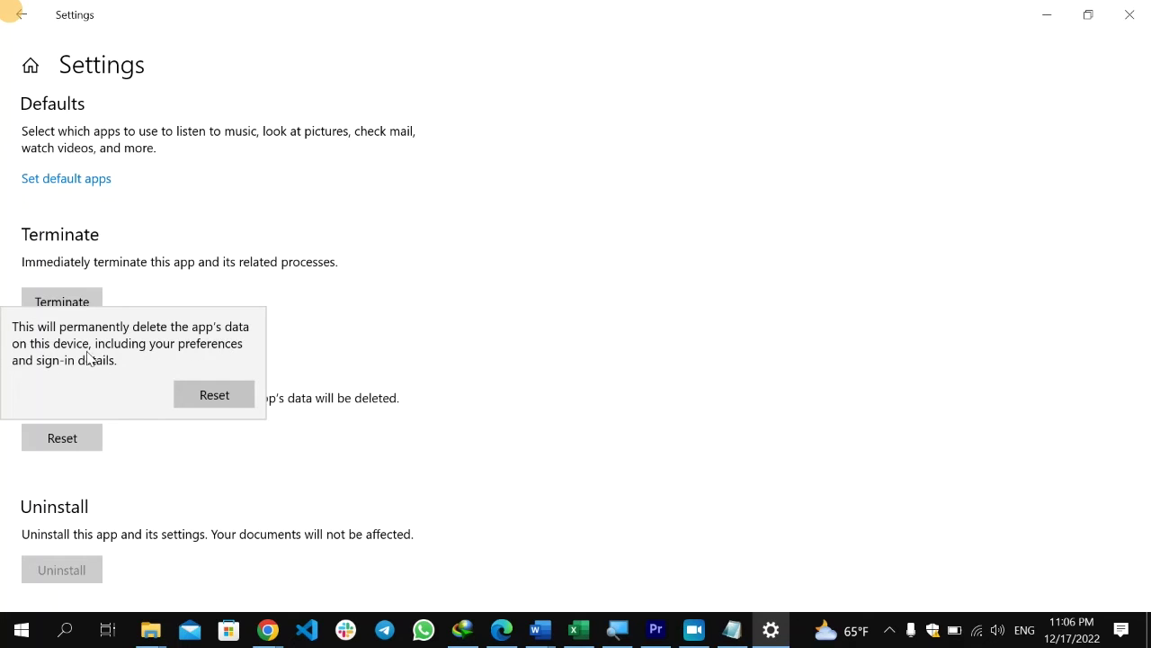
pyautogui.click(214, 393)
pyautogui.click(1144, 21)
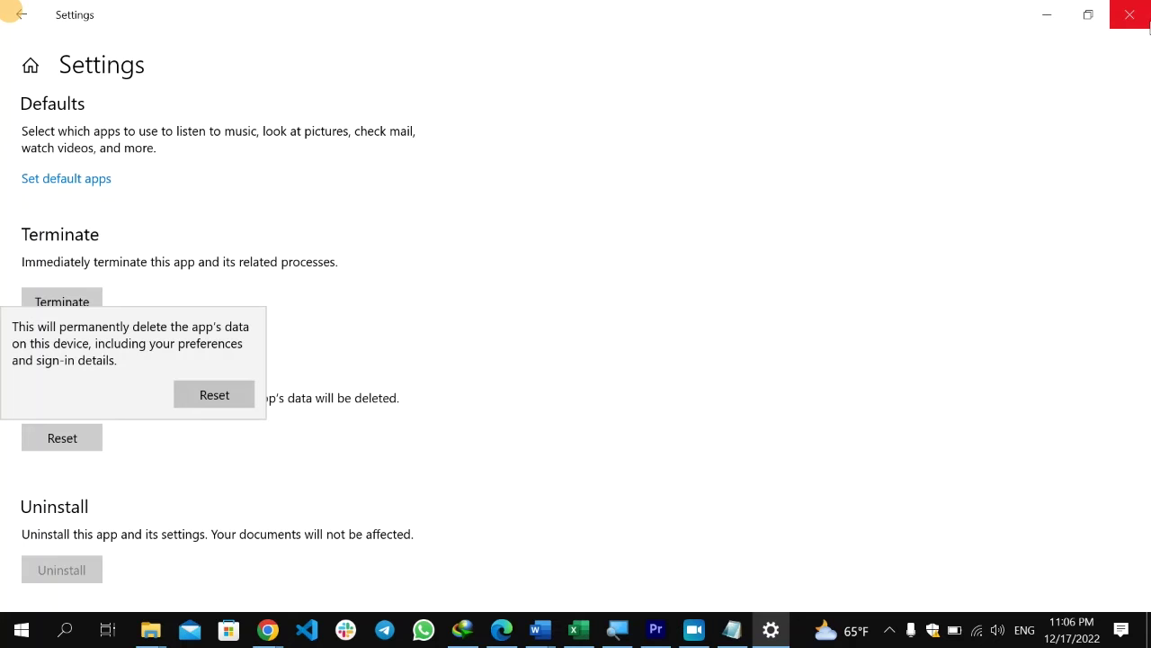
pyautogui.click(1144, 20)
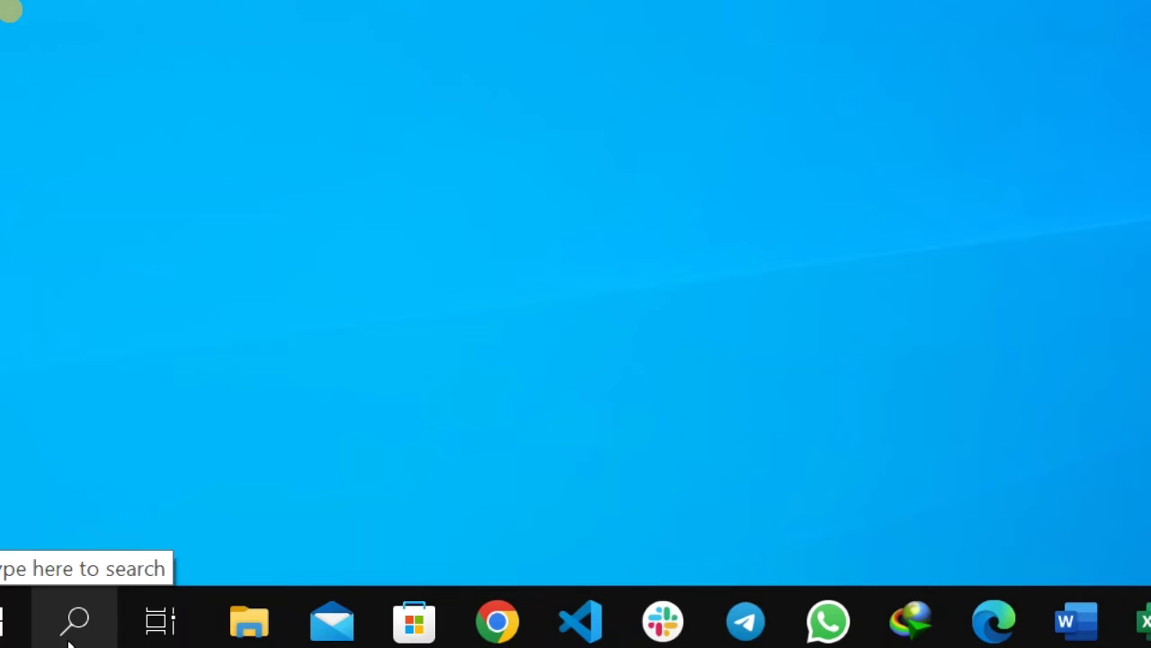
# Search Windows for "window powershell" and run Windows PowerShell as administrator.
pyautogui.click(72, 620)
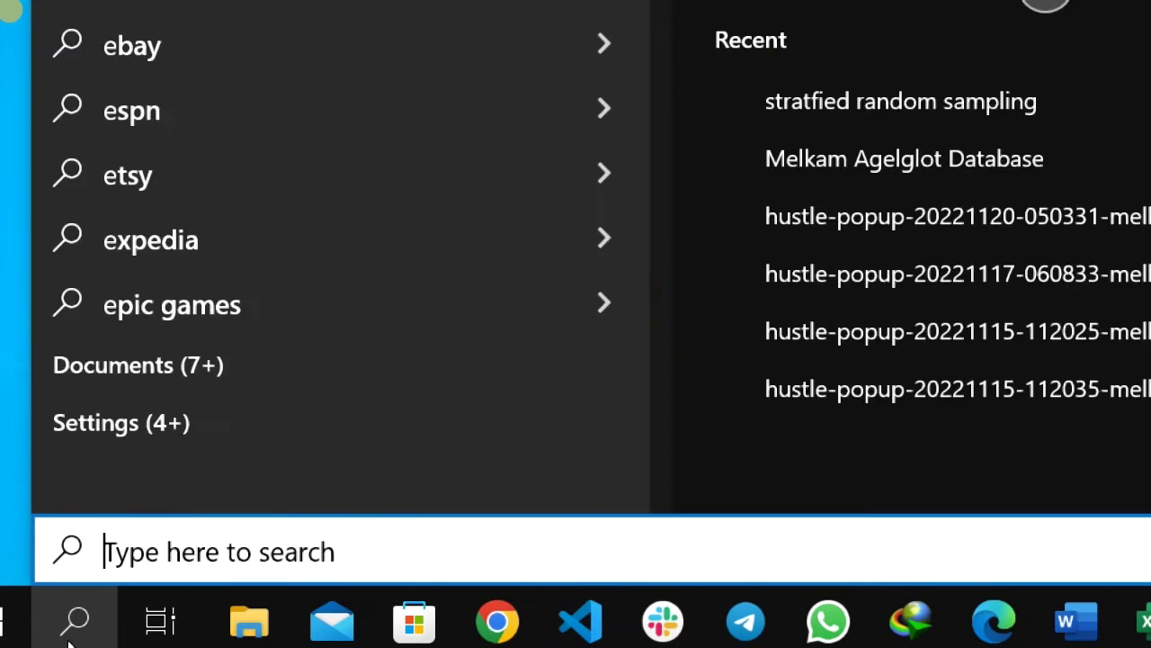
pyautogui.write('window ')
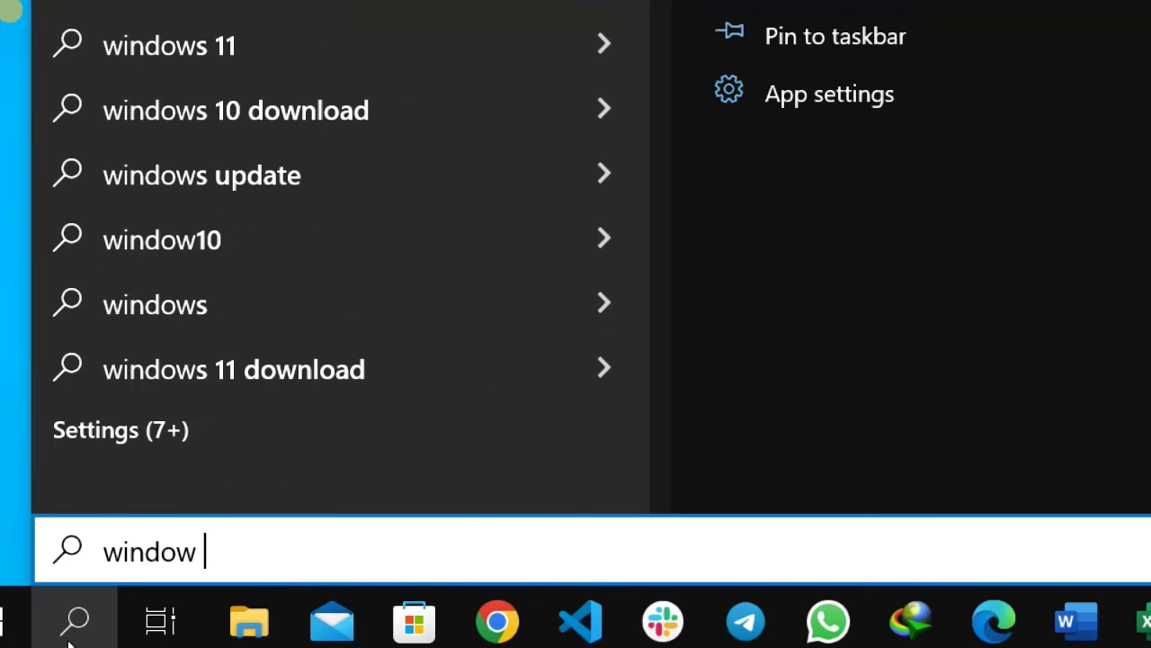
pyautogui.write('powershe')
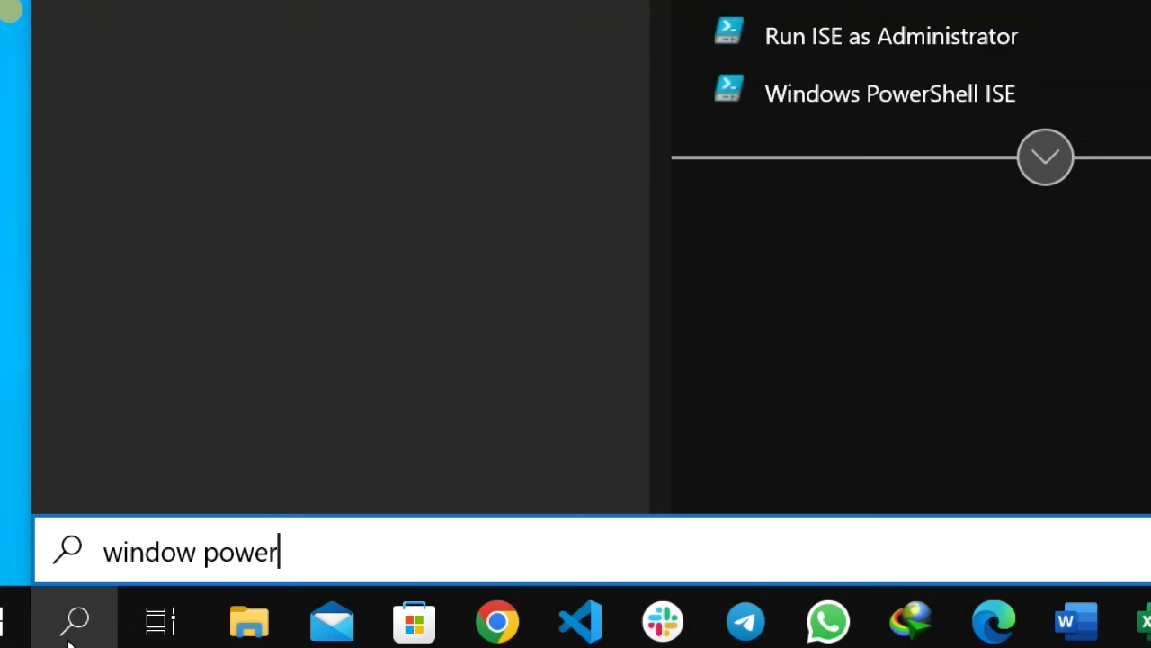
pyautogui.write('ll')
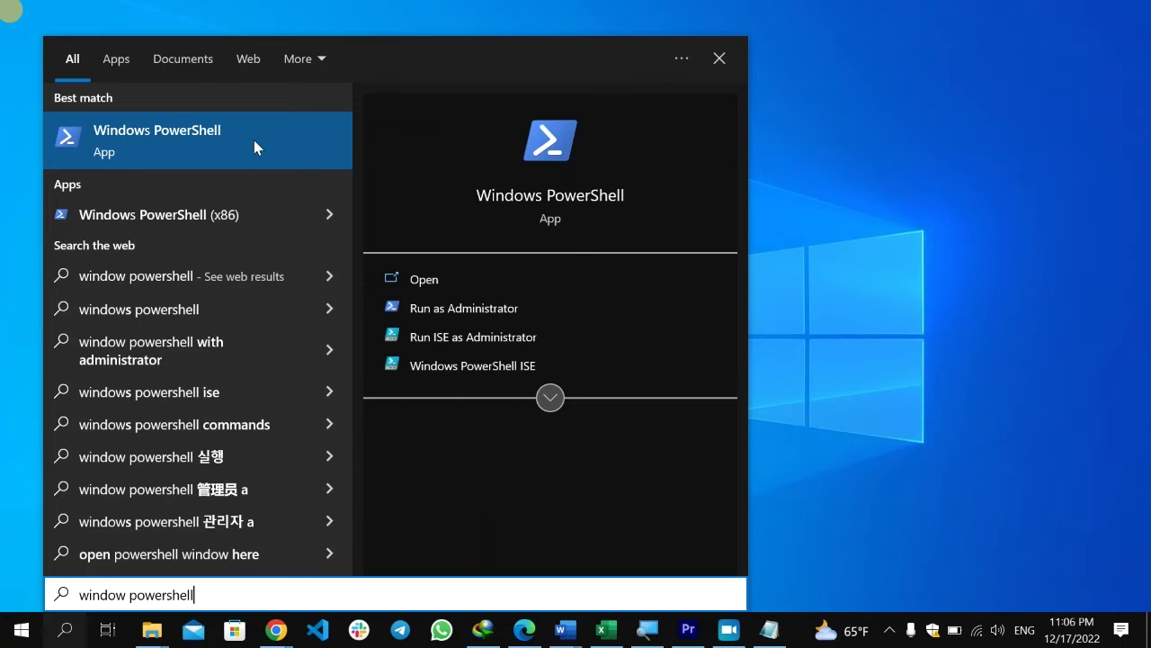
pyautogui.rightClick(254, 140)
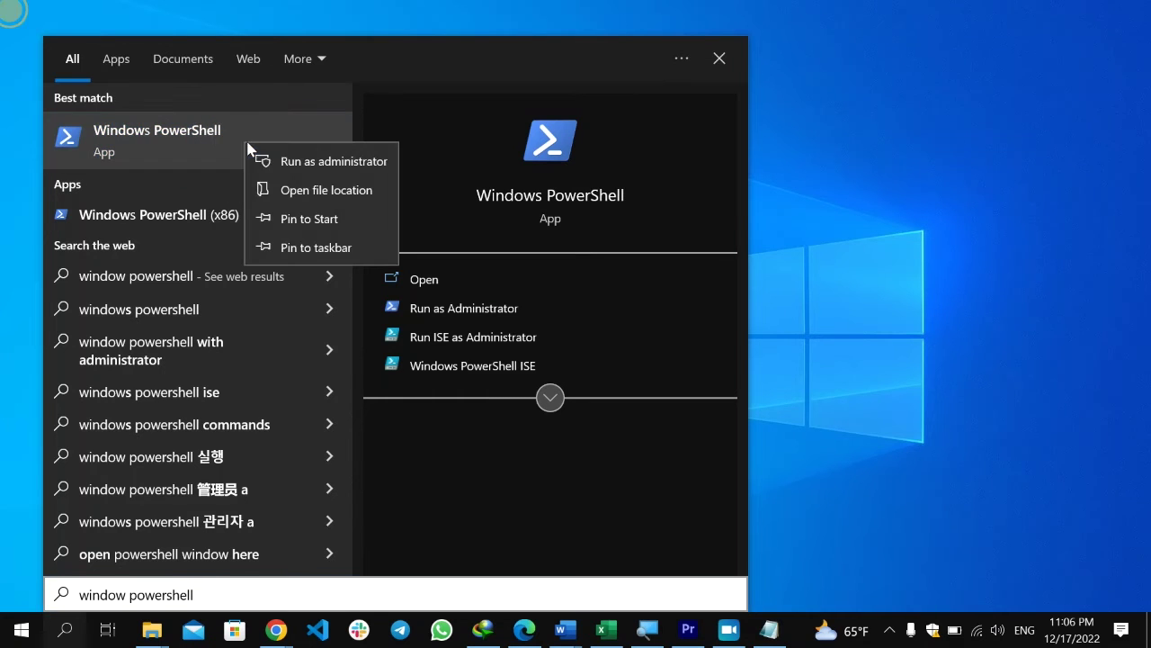
pyautogui.click(288, 167)
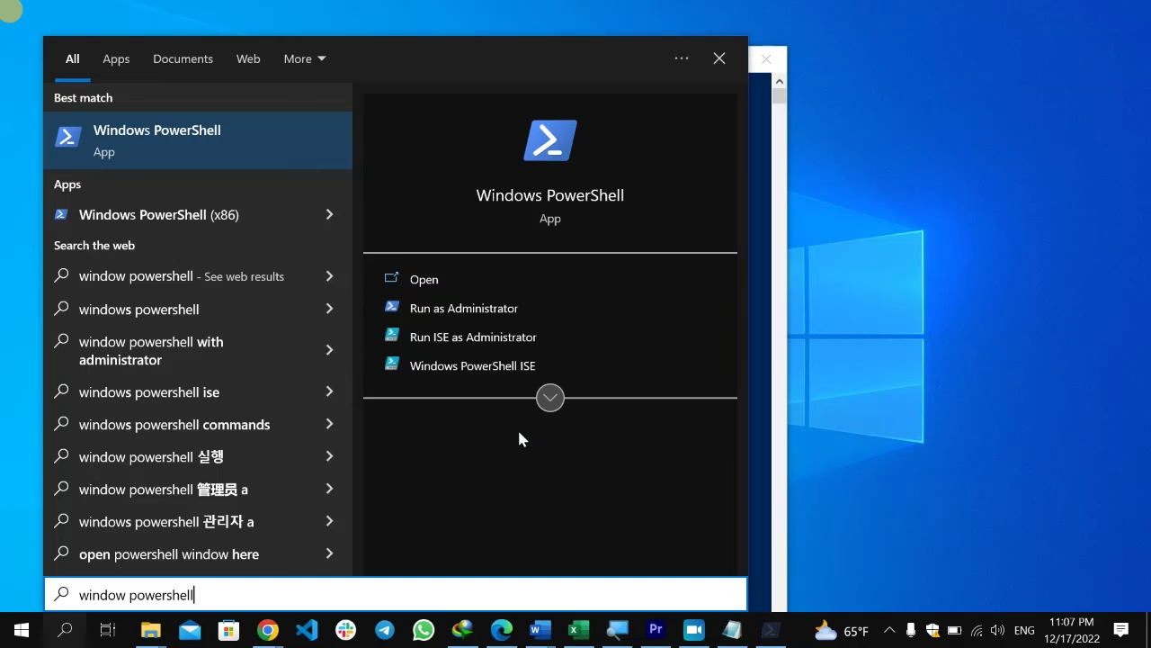
pyautogui.click(760, 226)
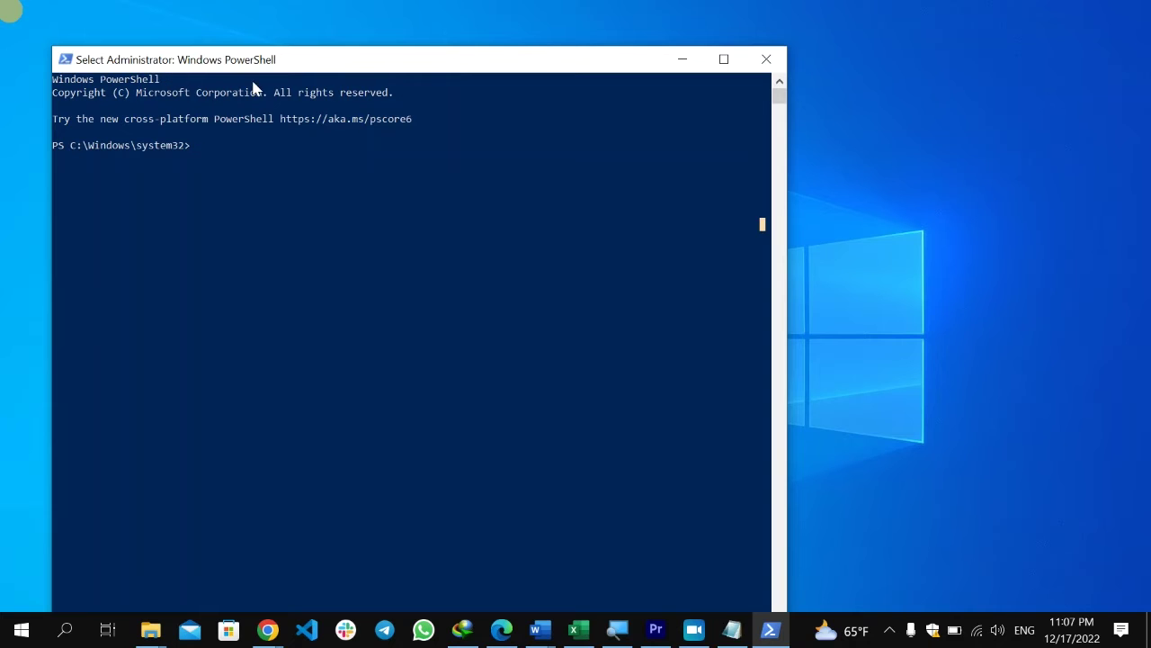
# Copy the Solution #2 command "Get-AppxPackage windows.immersivecontrolpanel | Reset-AppxPackage" from the Notepad document and paste it at the PowerShell prompt.
pyautogui.click(733, 634)
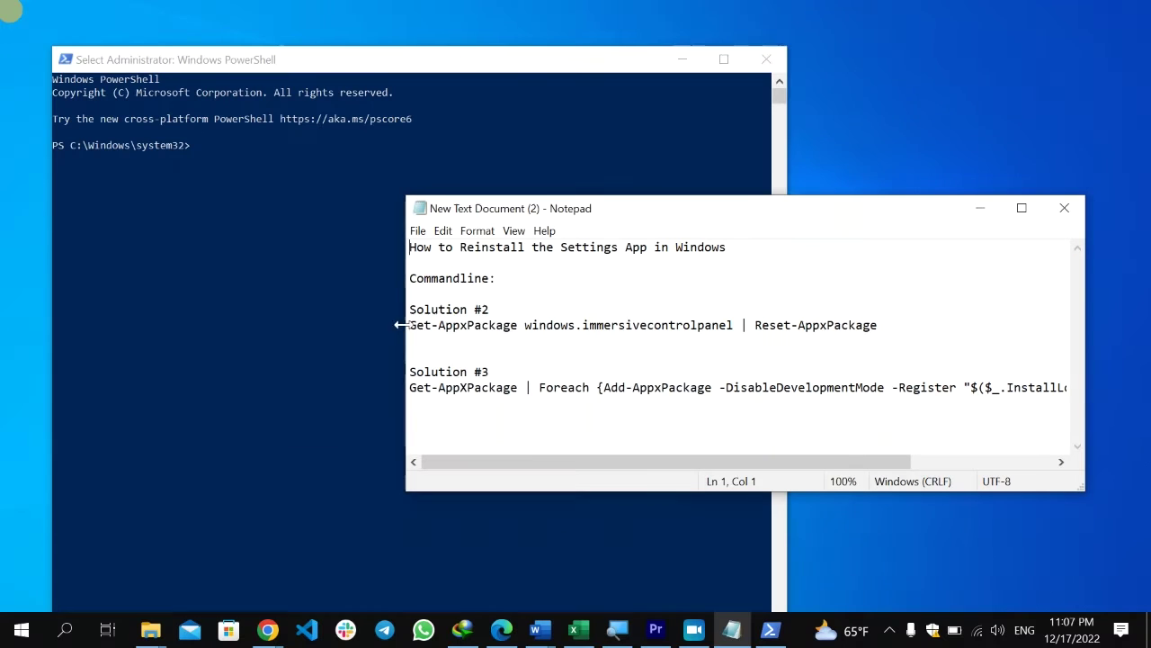
pyautogui.moveTo(413, 328); pyautogui.dragTo(897, 336)
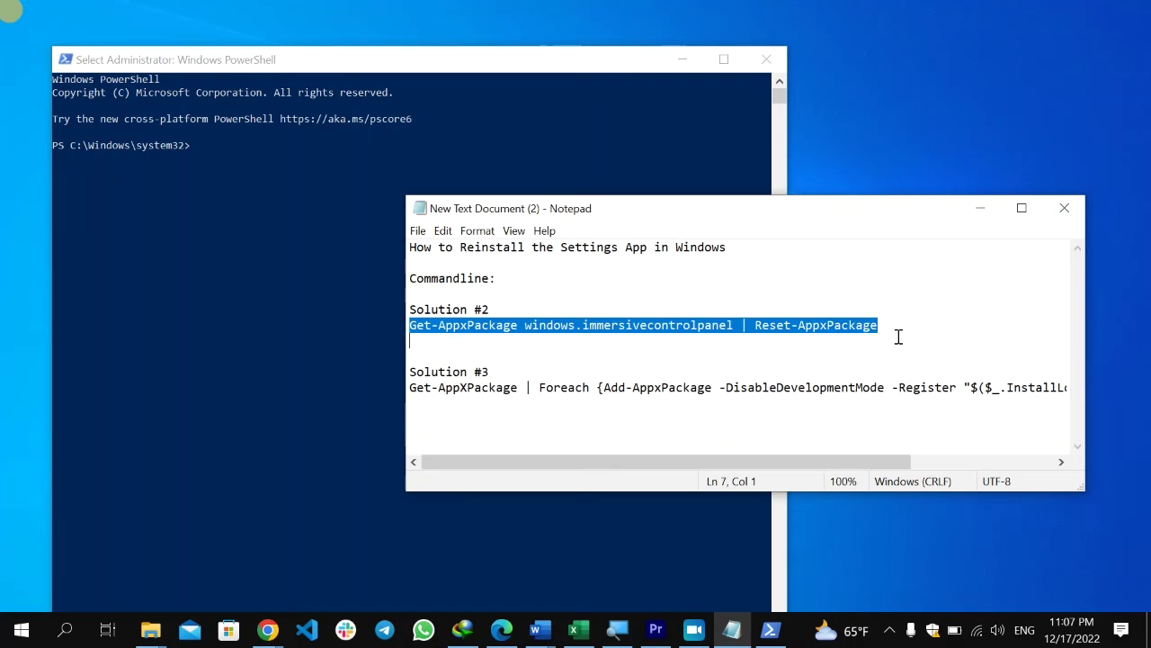
pyautogui.rightClick(812, 328)
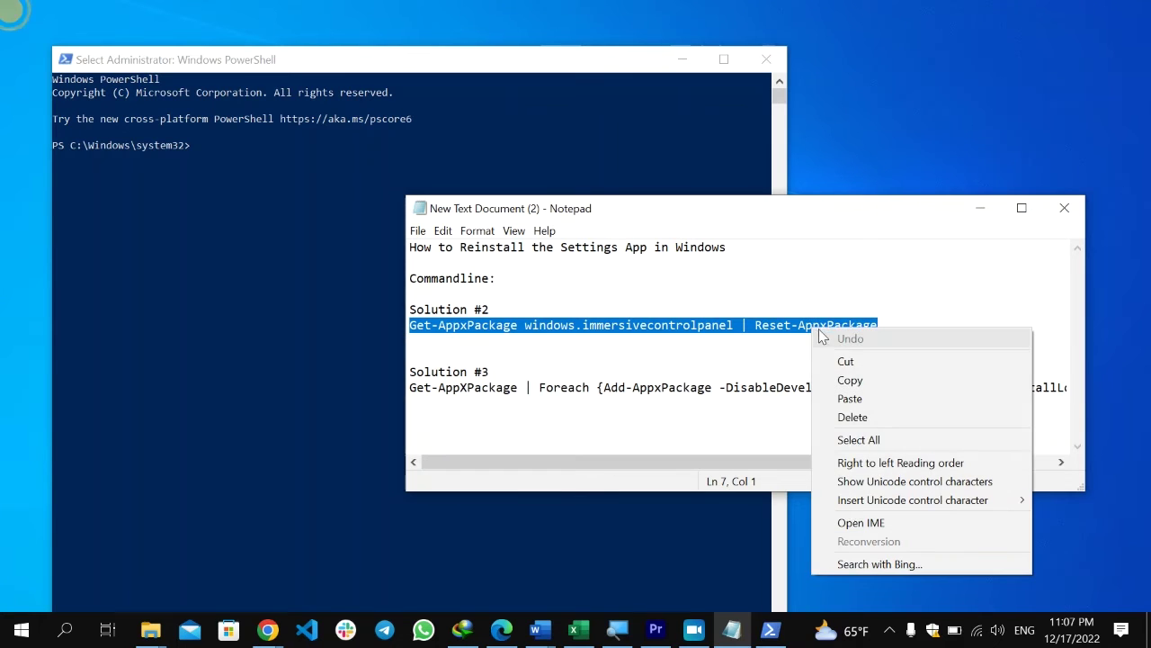
pyautogui.click(850, 380)
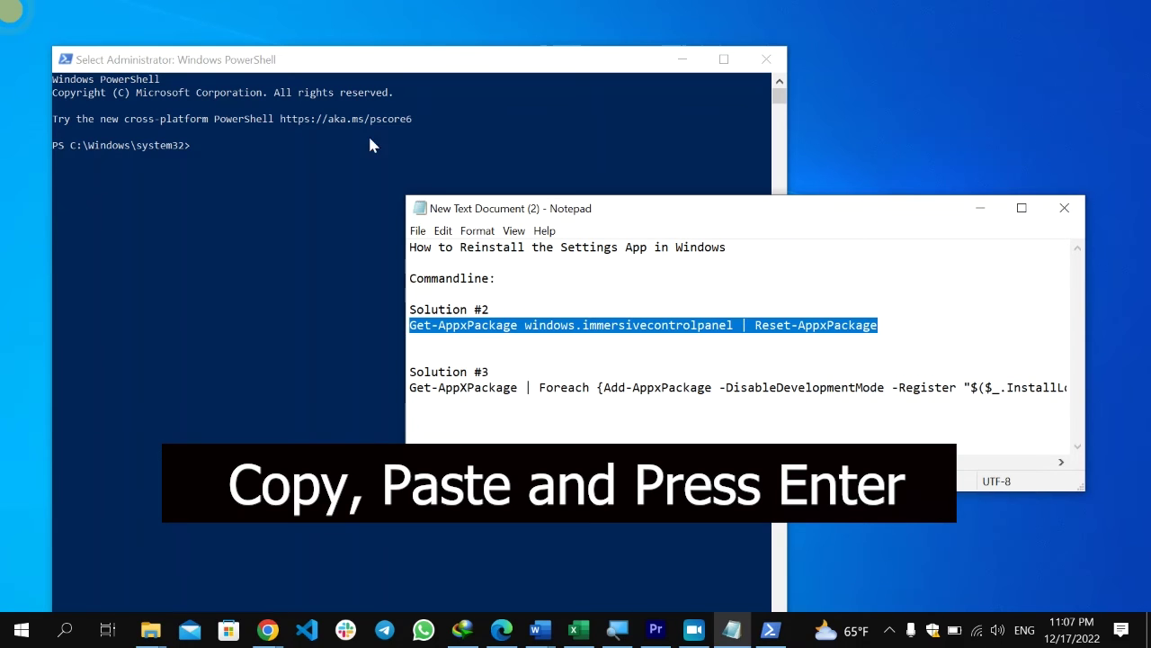
pyautogui.rightClick(225, 153)
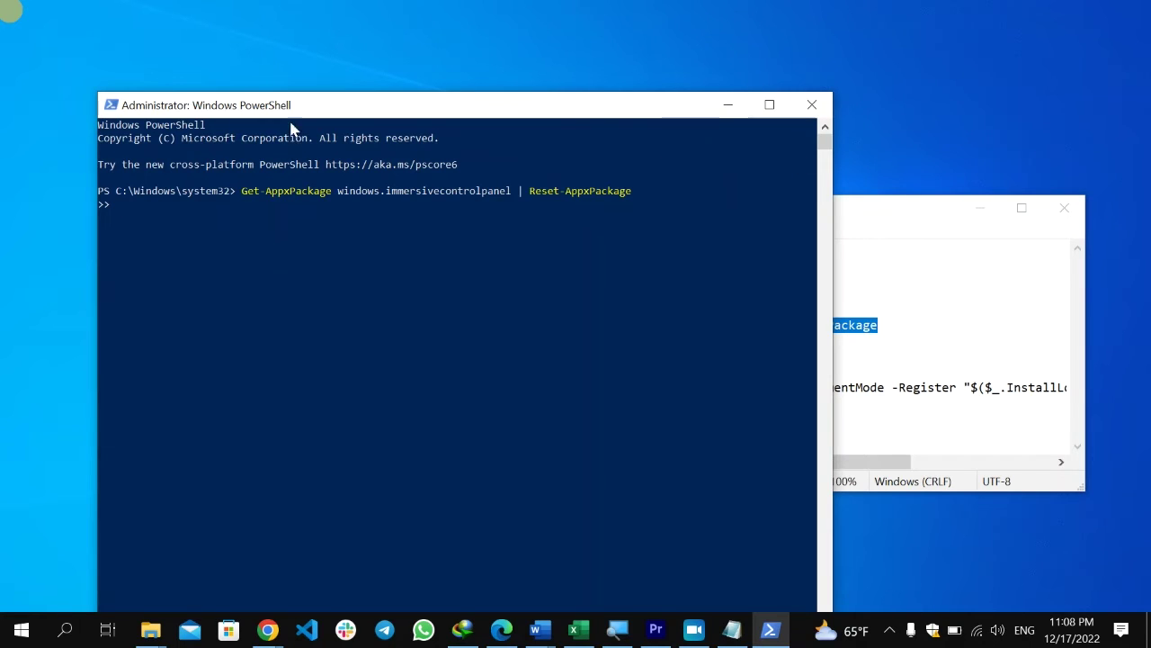
# Minimize Notepad and restart Windows PowerShell as administrator in a new window.
pyautogui.click(812, 106)
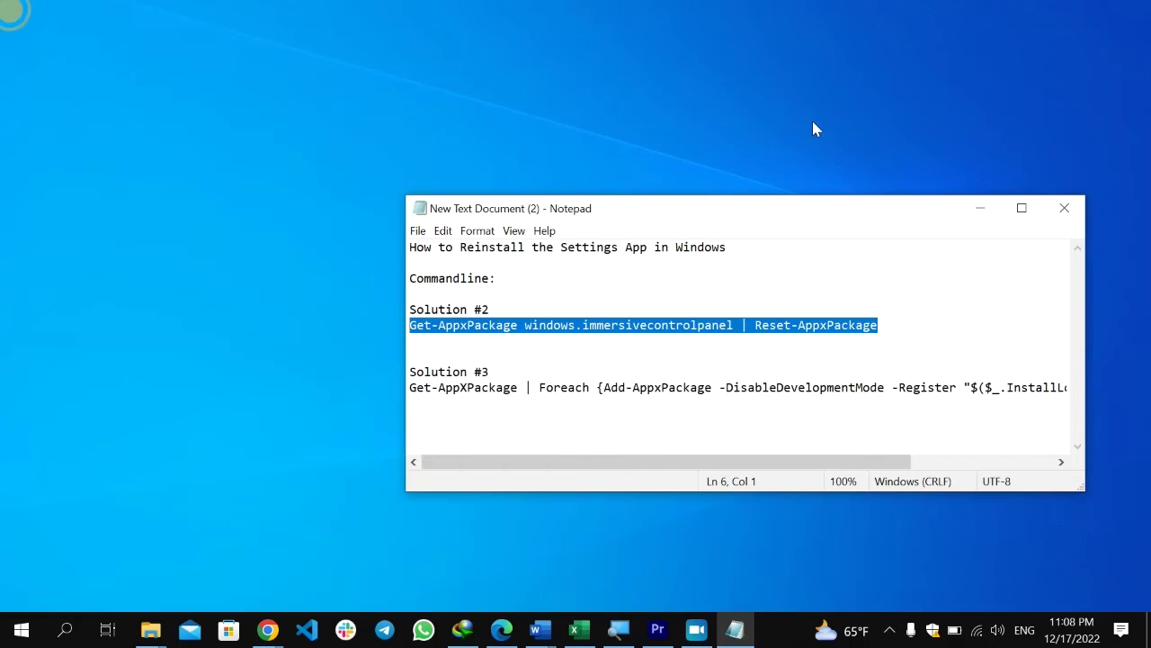
pyautogui.click(981, 208)
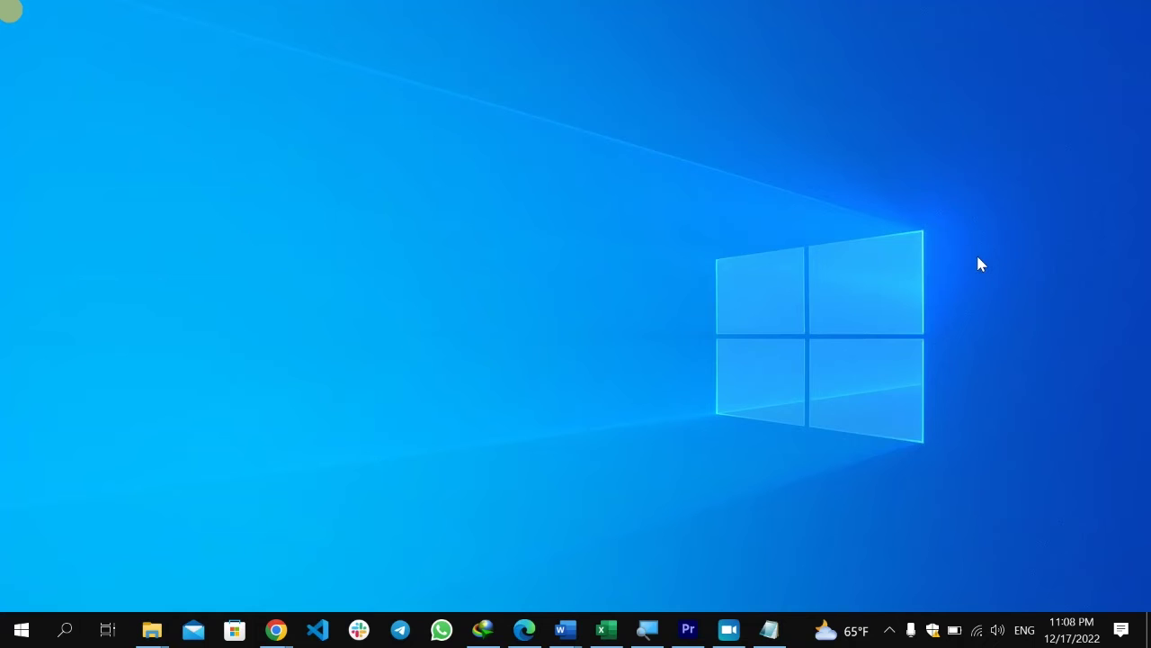
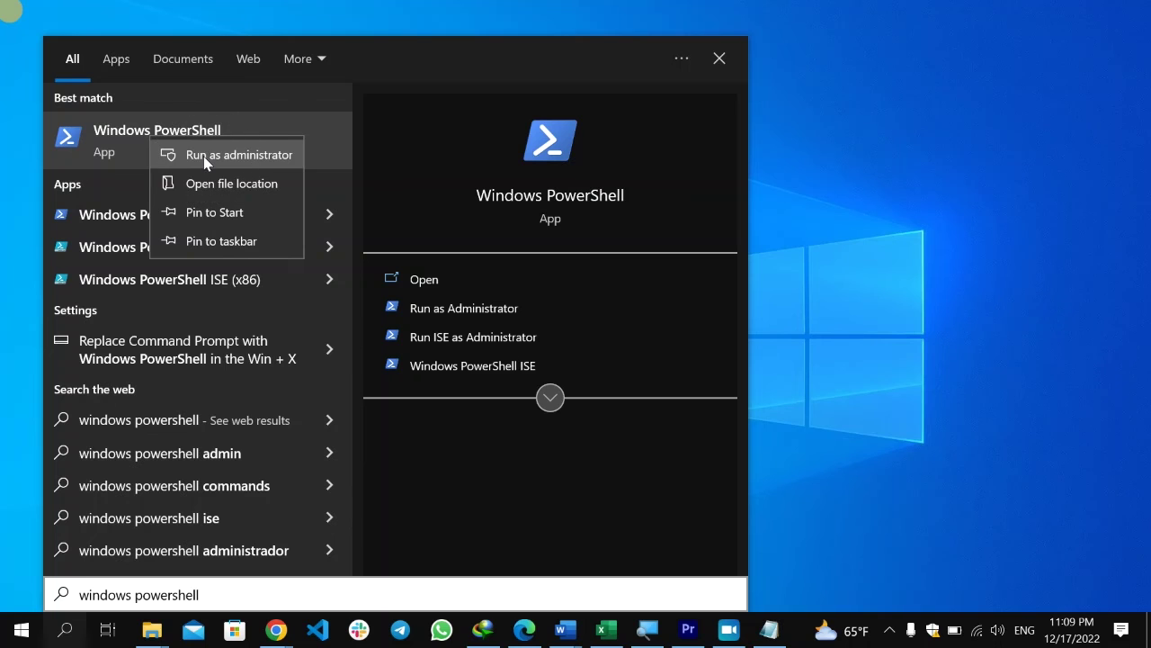
pyautogui.press('Escape')
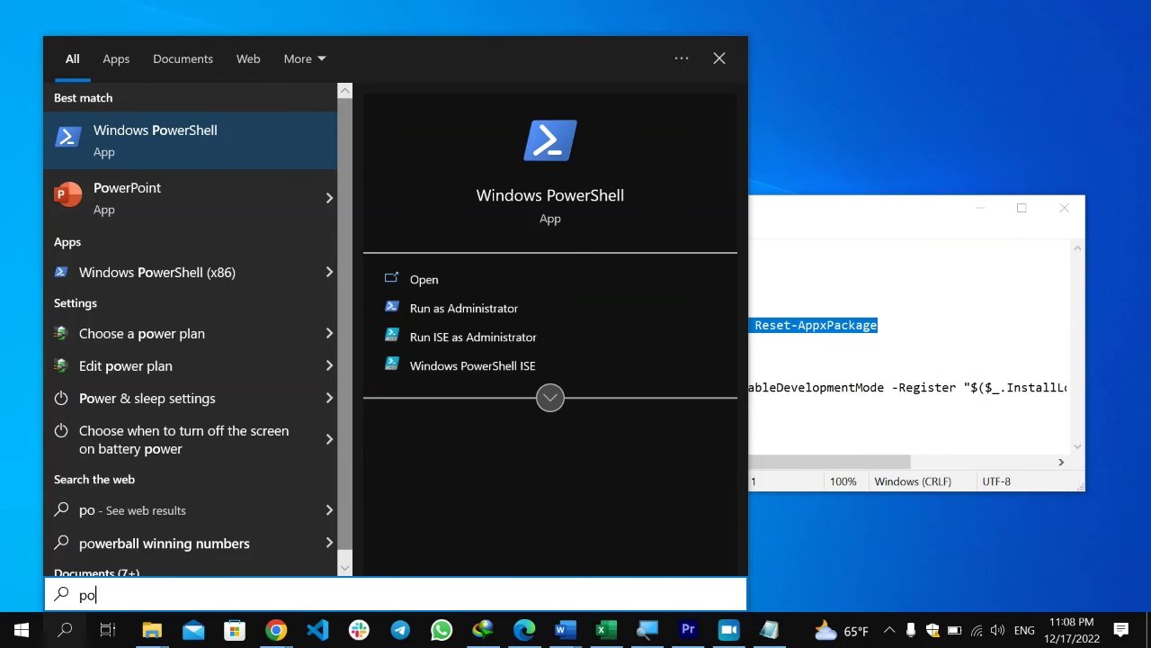
pyautogui.click(627, 306)
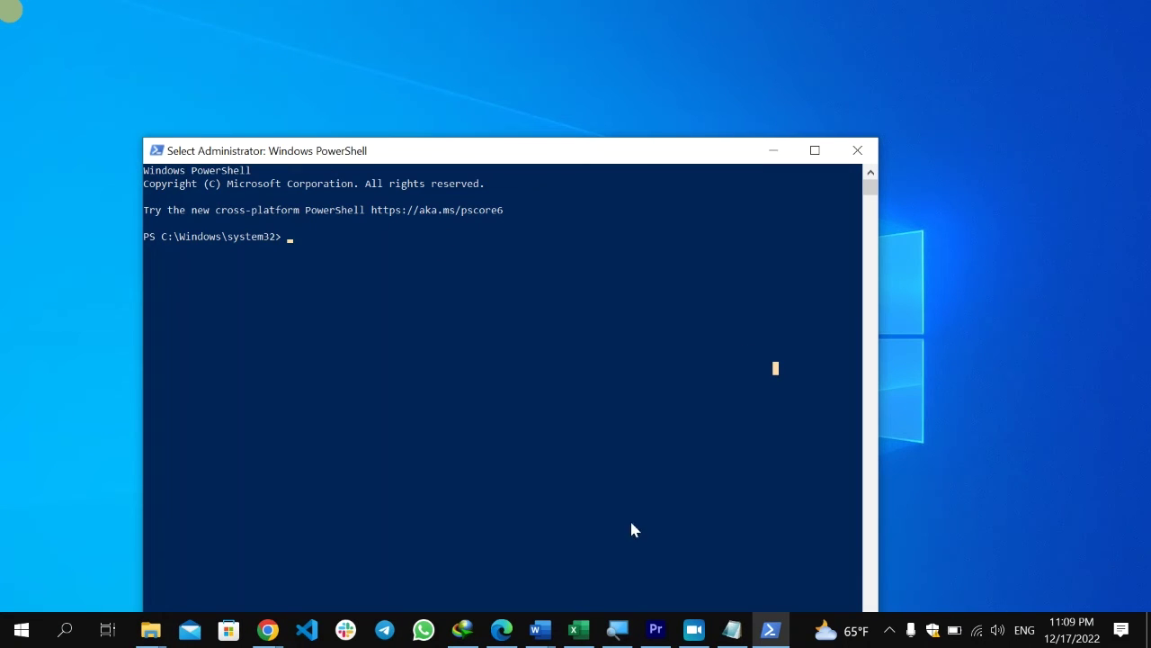
# Copy the Solution #3 command from Notepad into PowerShell: Get-AppXPackage | Foreach {Add-AppxPackage -DisableDevelopmentMode -Register "$($_.InstallLocation)\AppXManifest.xml"}.
pyautogui.click(731, 629)
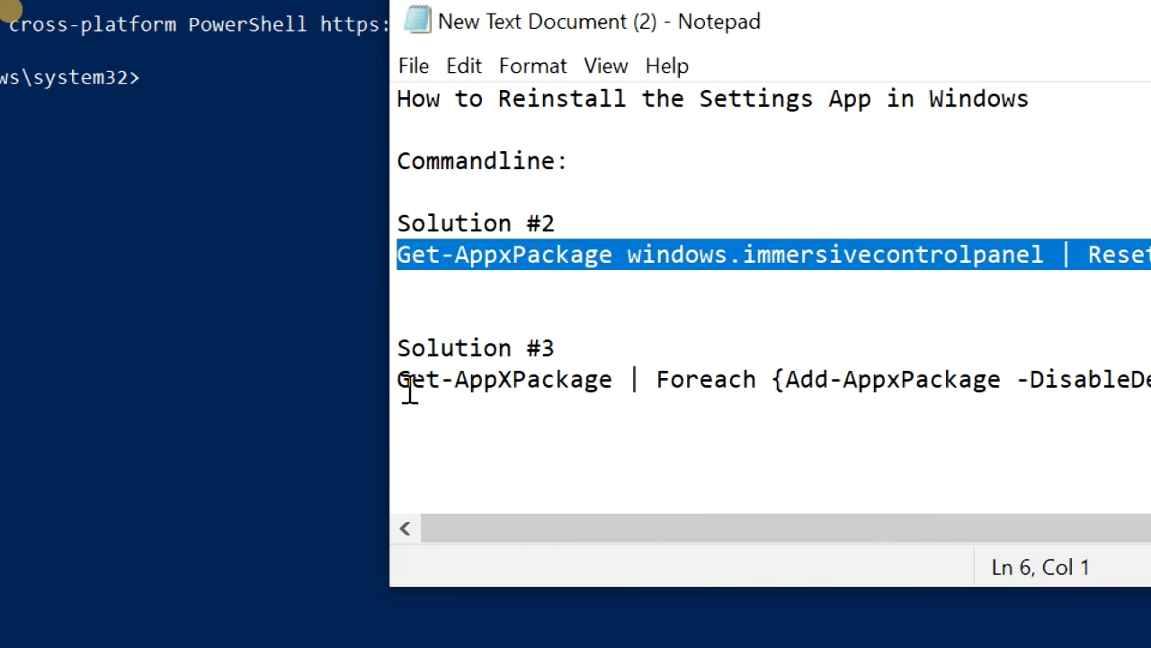
pyautogui.moveTo(412, 388); pyautogui.dragTo(520, 396)
pyautogui.moveTo(619, 396); pyautogui.dragTo(1150, 395)
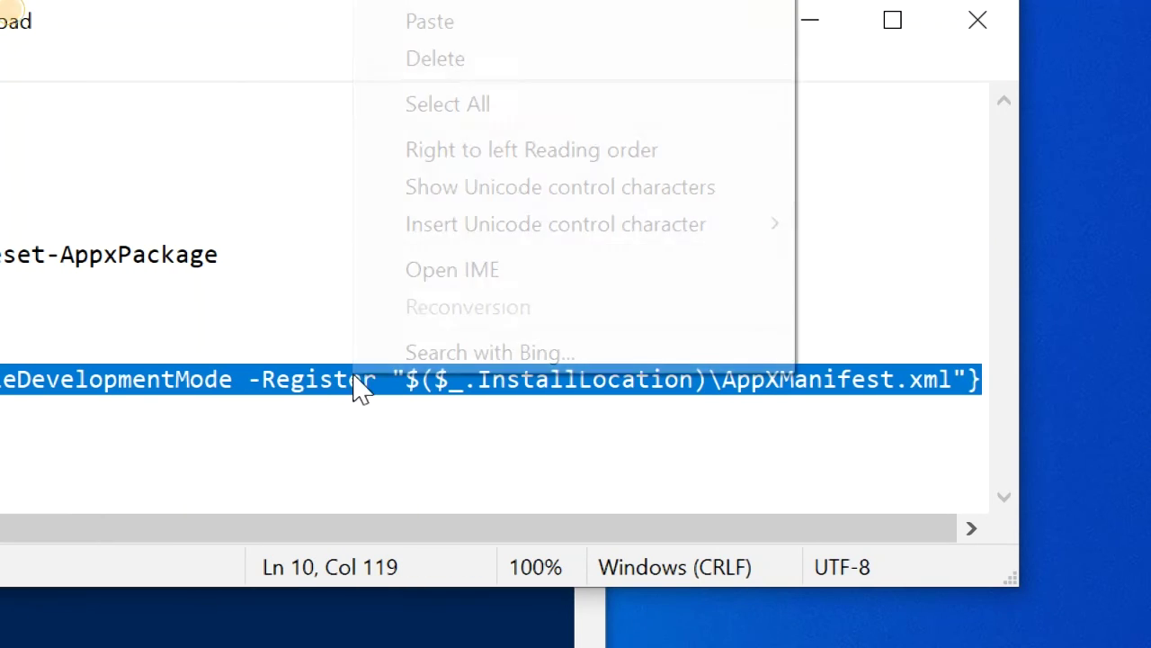
pyautogui.rightClick(356, 373)
pyautogui.click(468, 121)
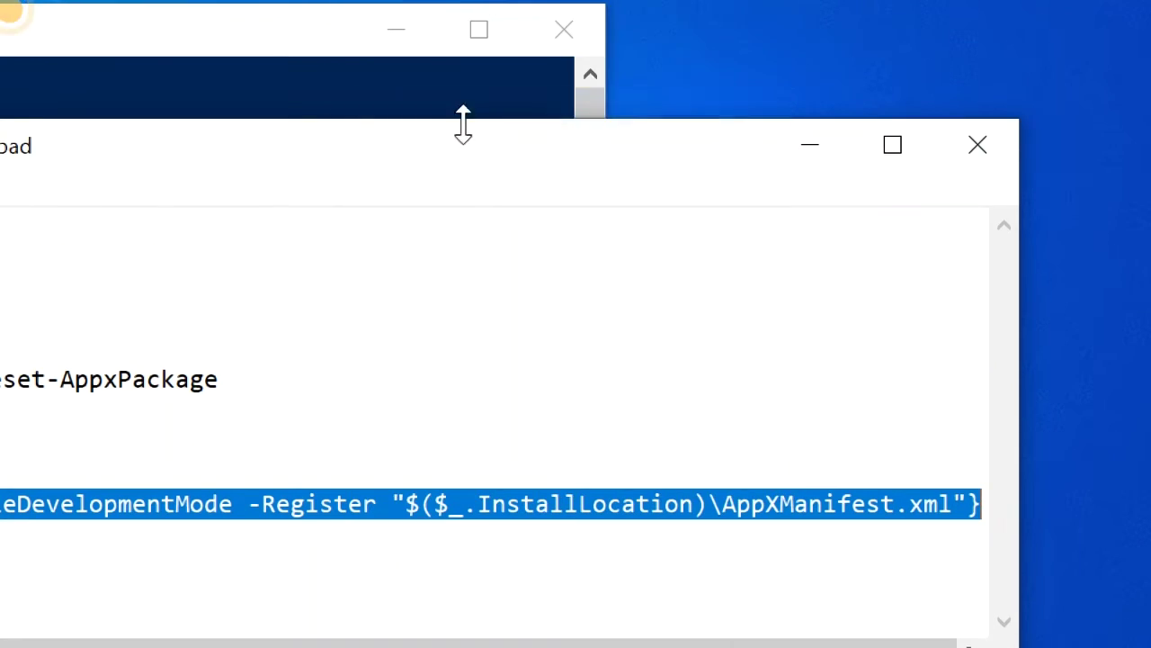
pyautogui.click(380, 304)
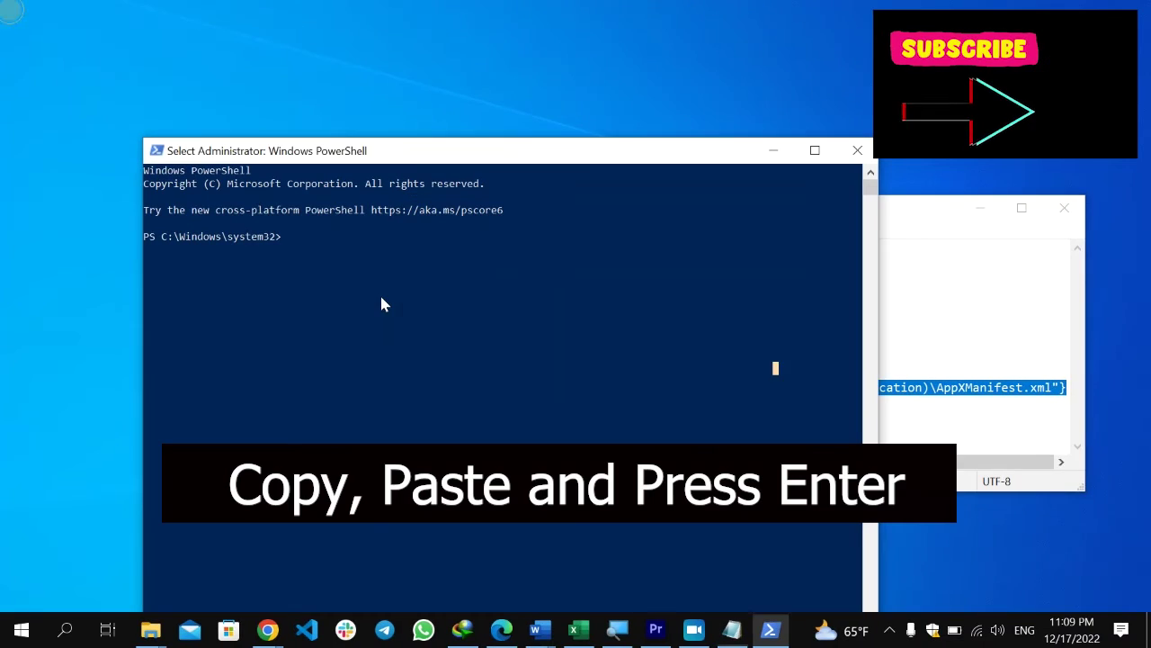
pyautogui.rightClick(297, 234)
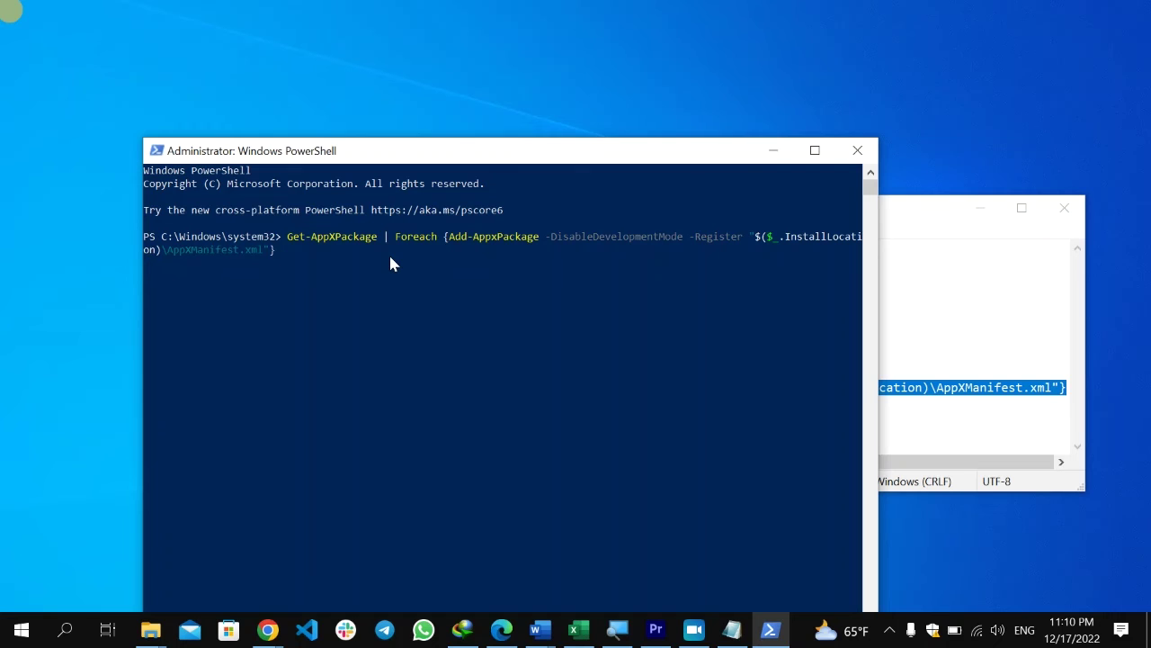
# Close the PowerShell window and restart the computer.
pyautogui.click(858, 158)
pyautogui.rightClick(16, 630)
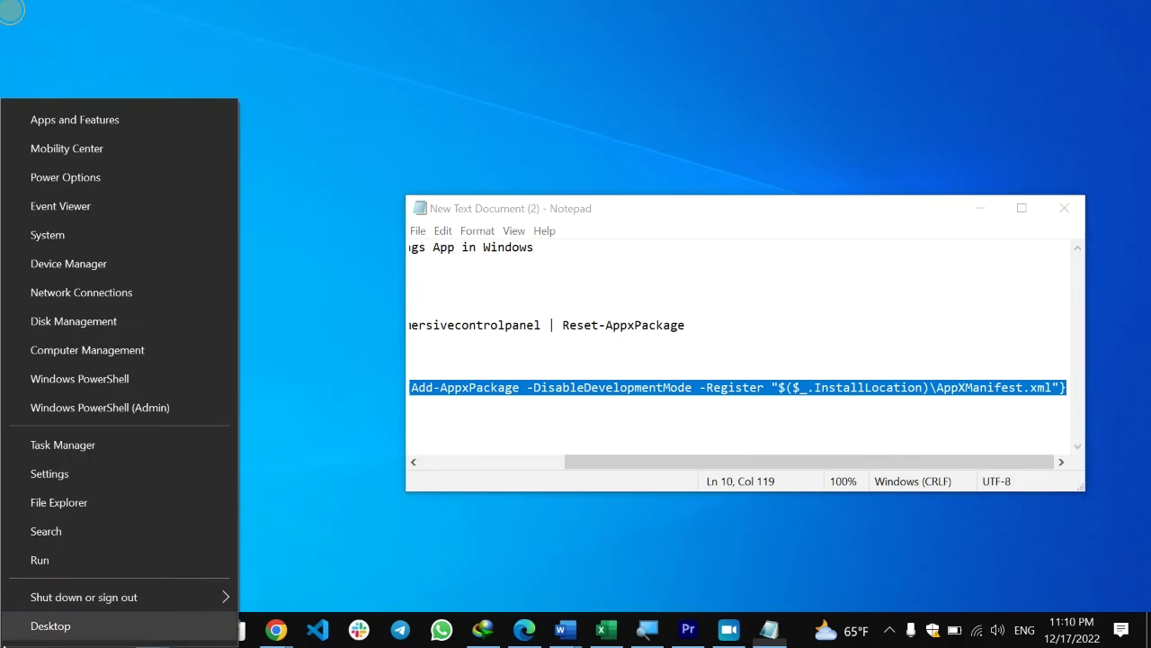
pyautogui.moveTo(225, 597)
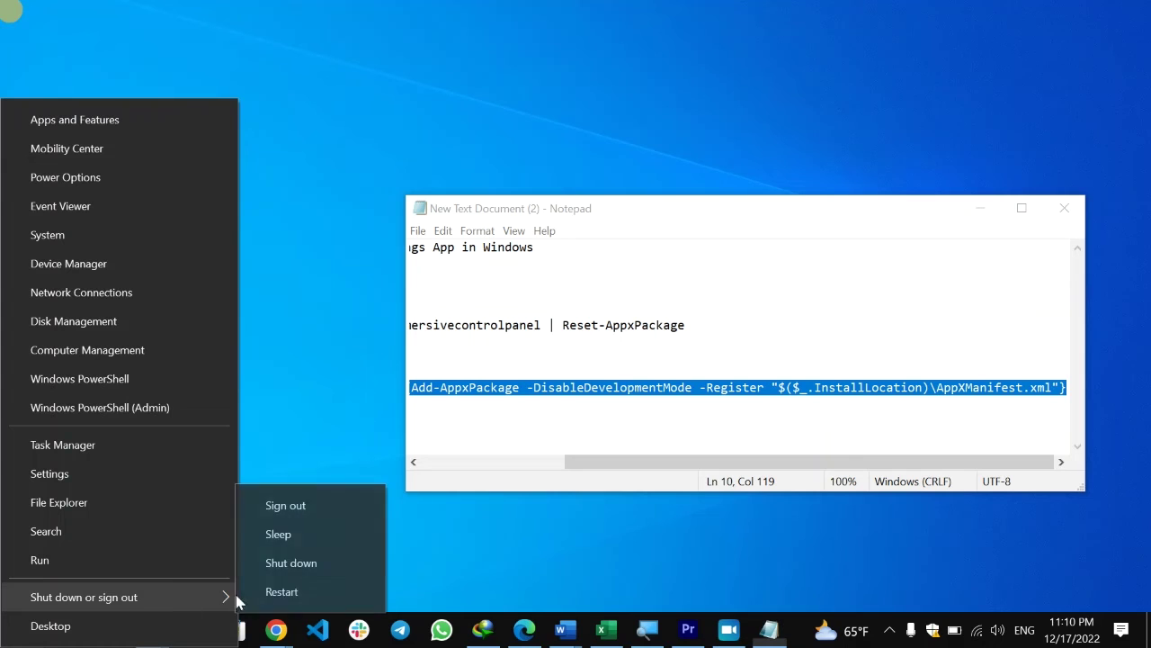
pyautogui.click(297, 597)
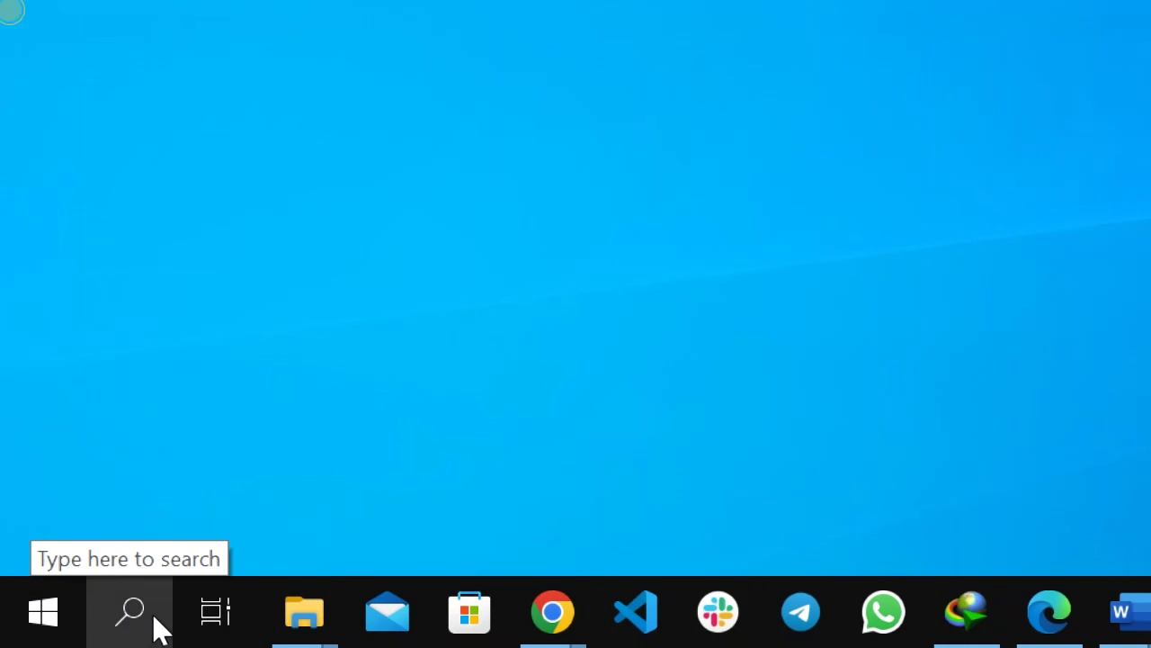
# Search Windows for "restore", open Create a restore point, and move the System Properties window toward the middle of the desktop.
pyautogui.click(159, 627)
pyautogui.write('re')
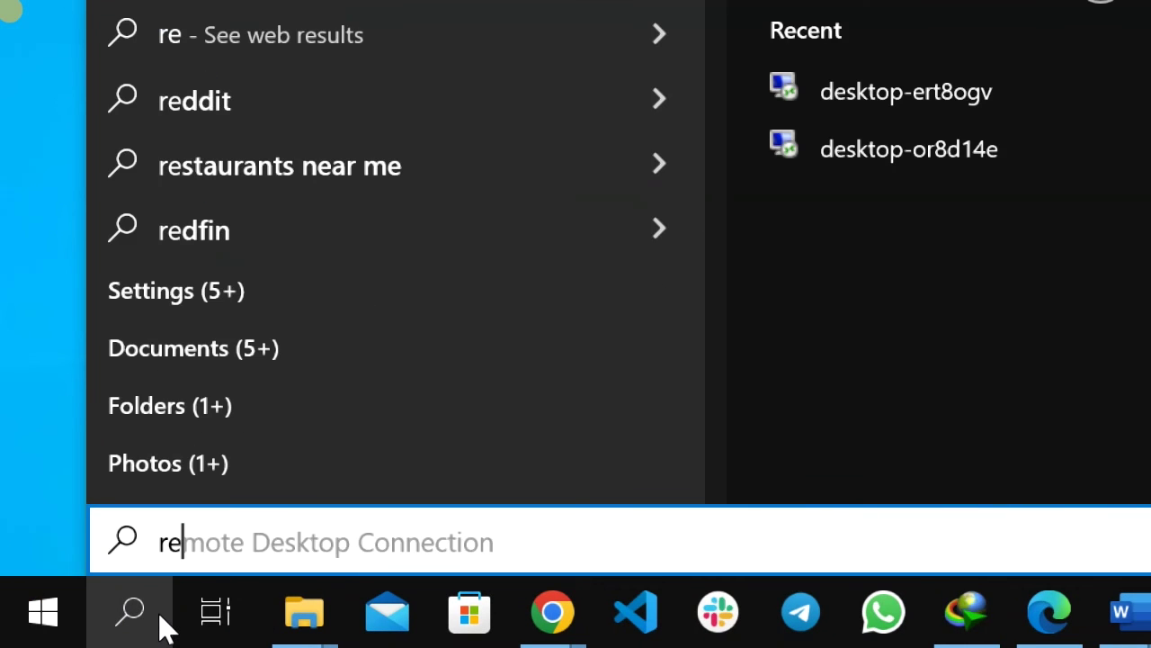
pyautogui.write('store')
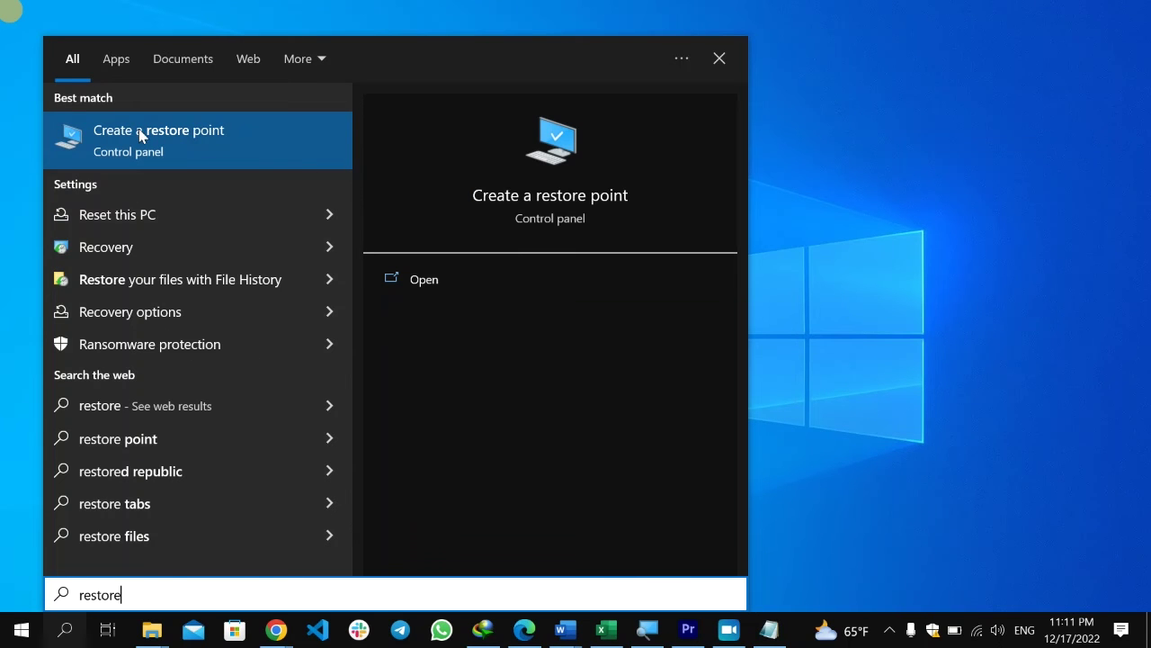
pyautogui.click(140, 131)
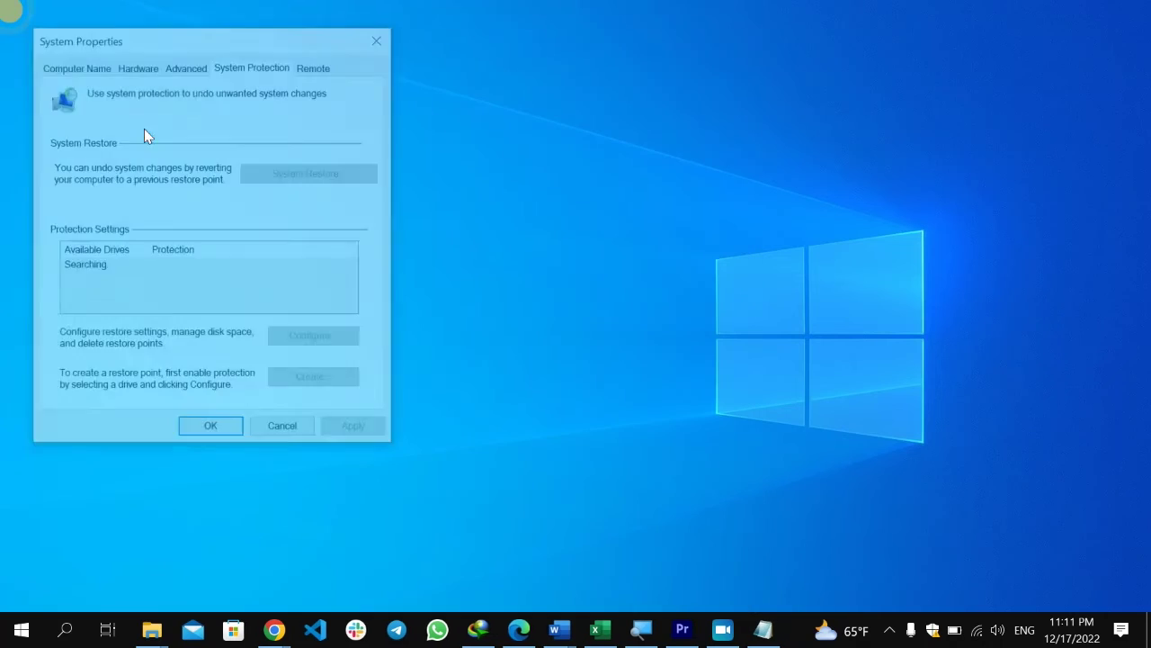
pyautogui.moveTo(267, 41); pyautogui.dragTo(510, 72)
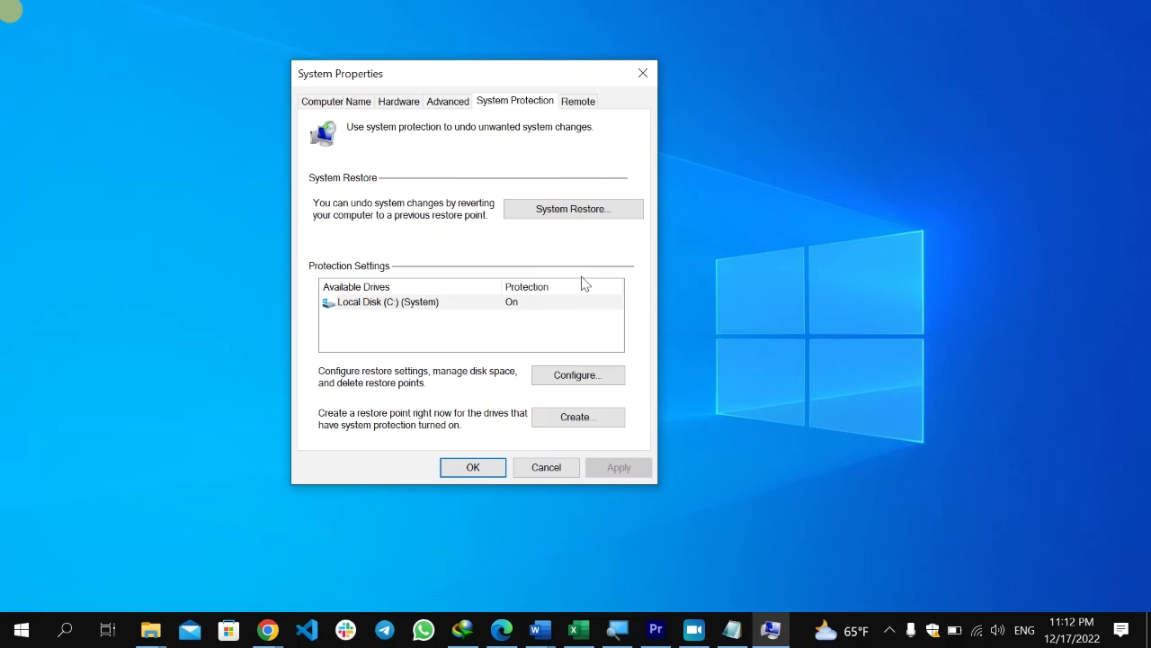
pyautogui.click(578, 417)
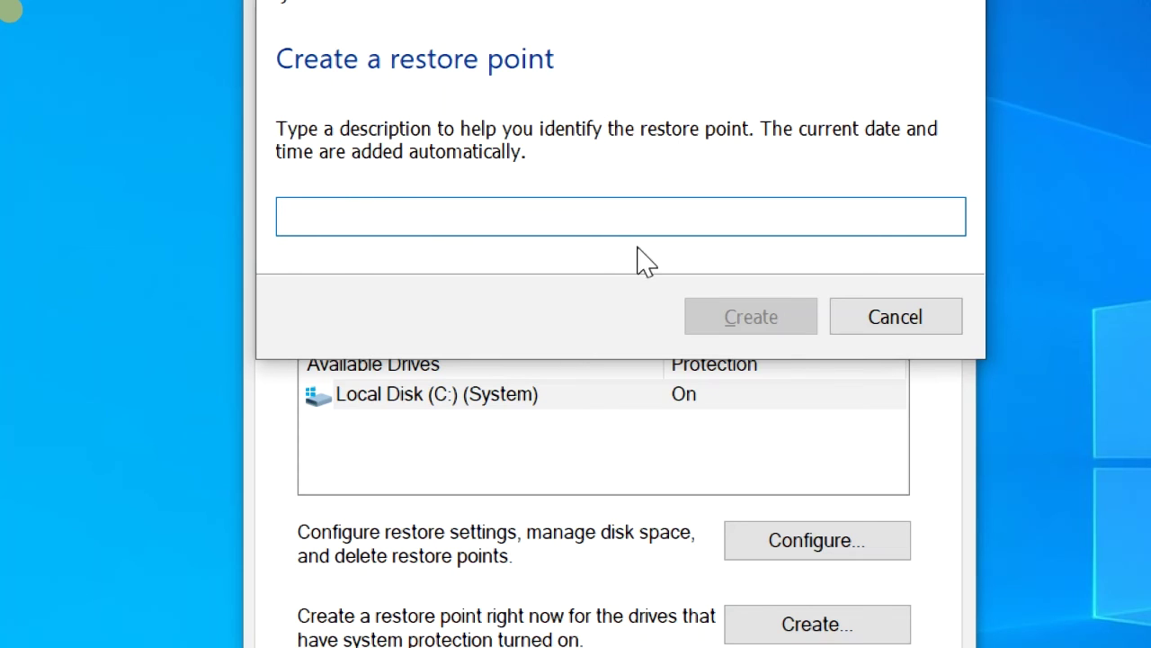
pyautogui.click(765, 330)
pyautogui.click(764, 328)
pyautogui.click(767, 329)
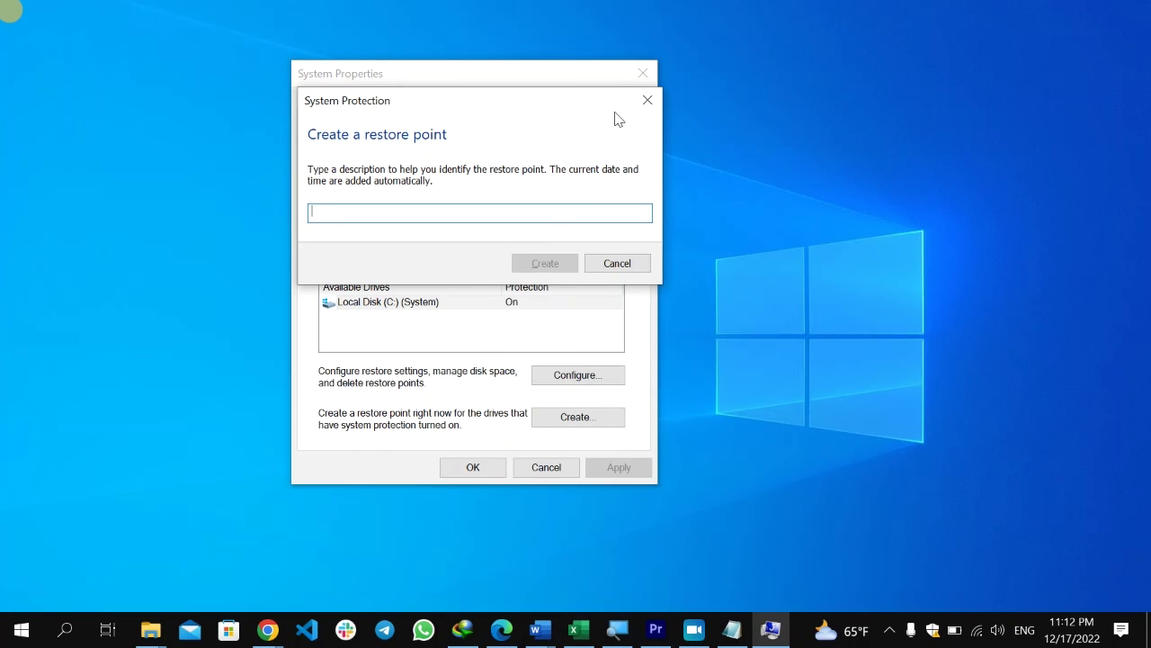
pyautogui.click(648, 100)
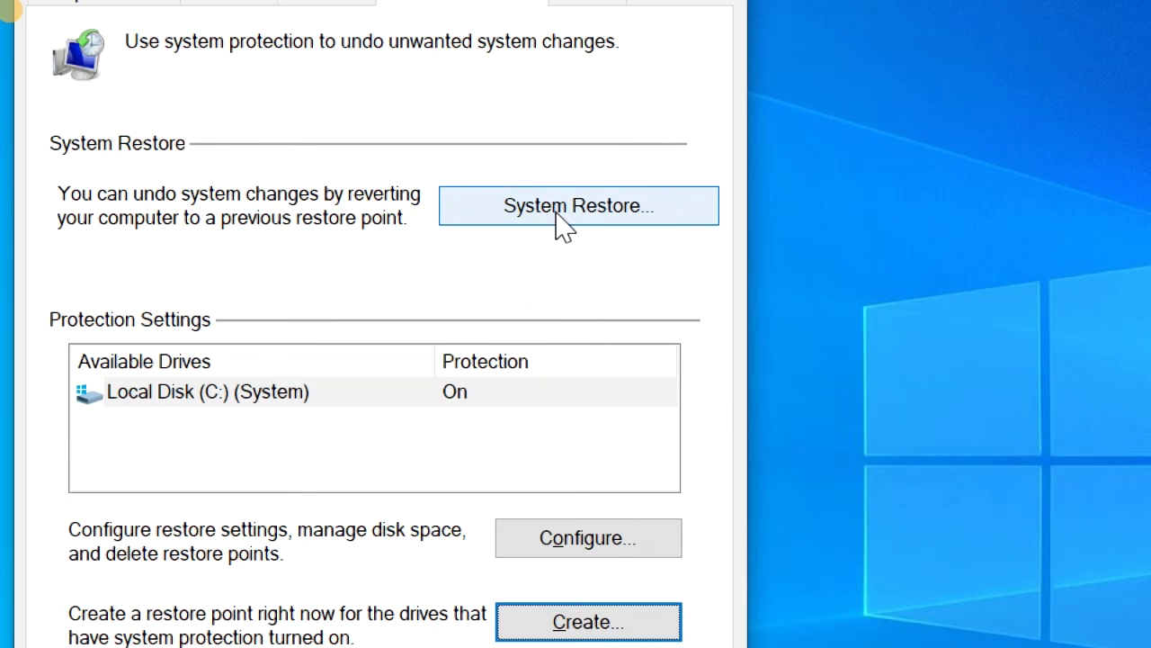
# Start System Restore, opt for a different restore point, and select the Windows Modules Installer entry dated 12/15/2022 8:55:32 AM.
pyautogui.click(564, 223)
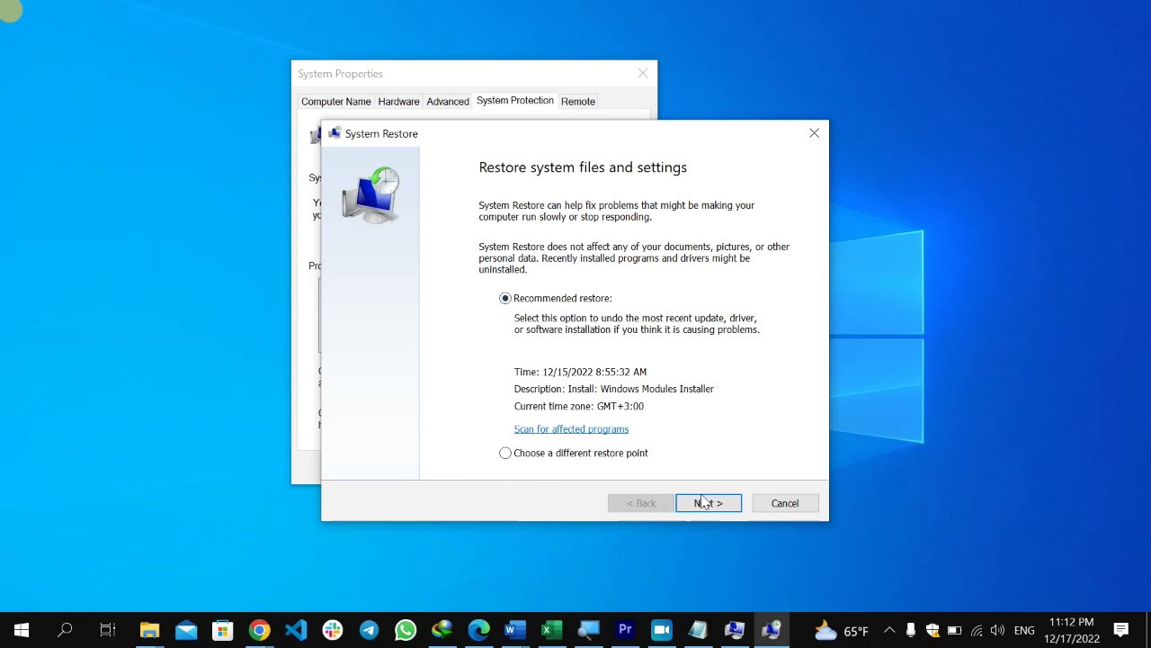
pyautogui.click(700, 500)
pyautogui.click(506, 454)
pyautogui.click(712, 505)
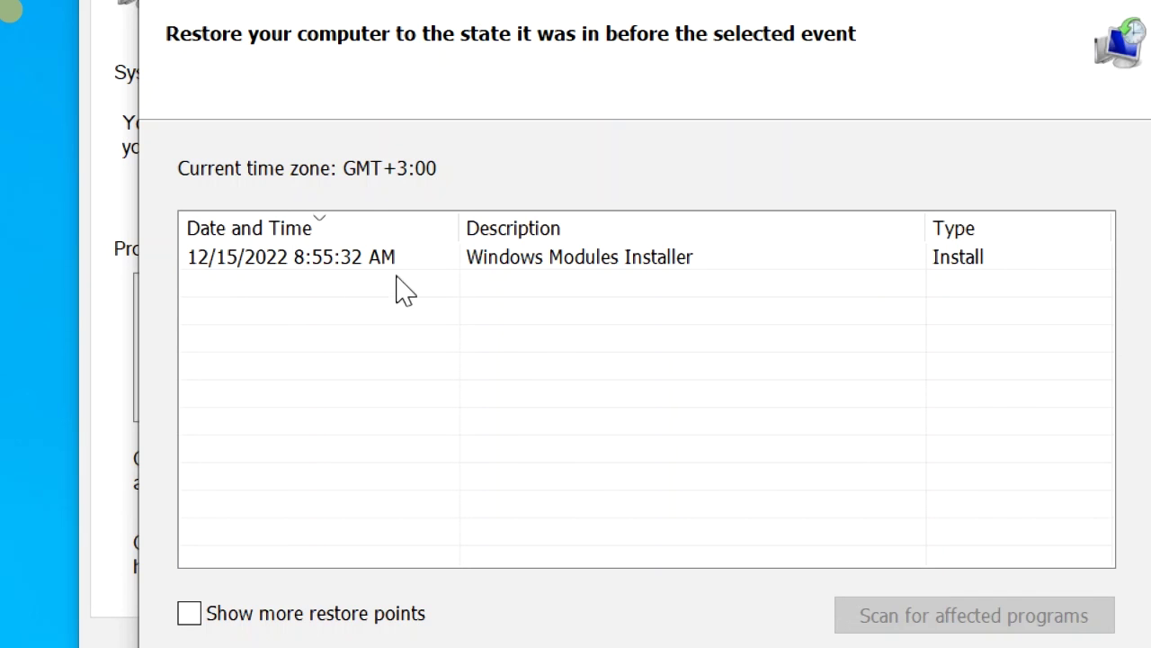
pyautogui.click(585, 265)
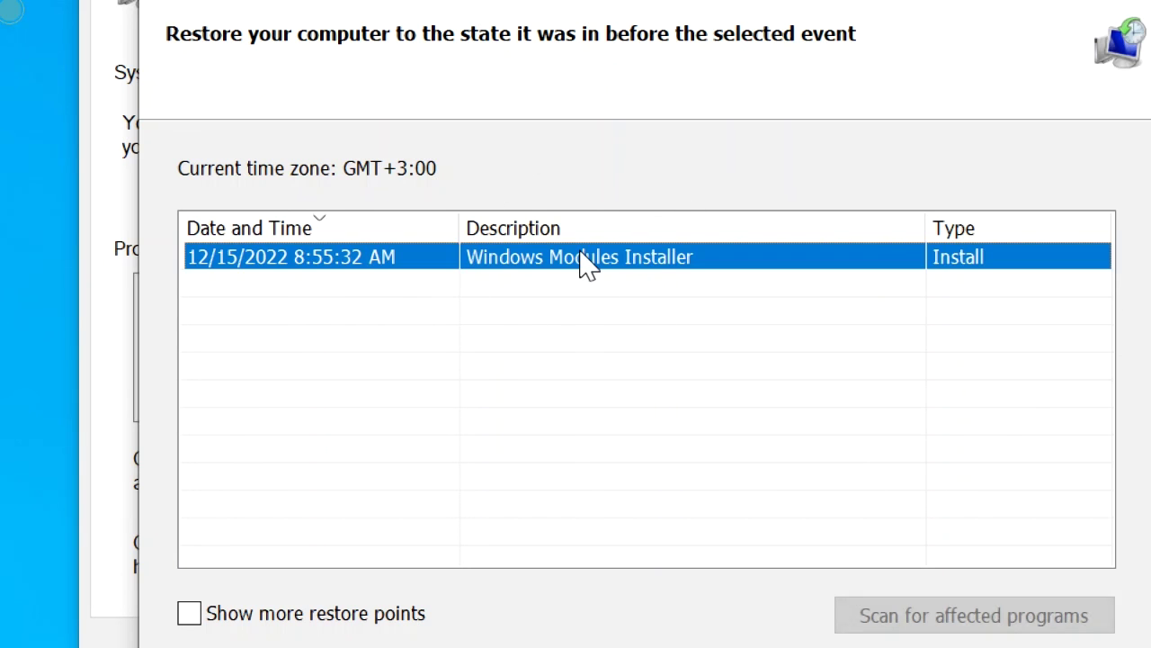